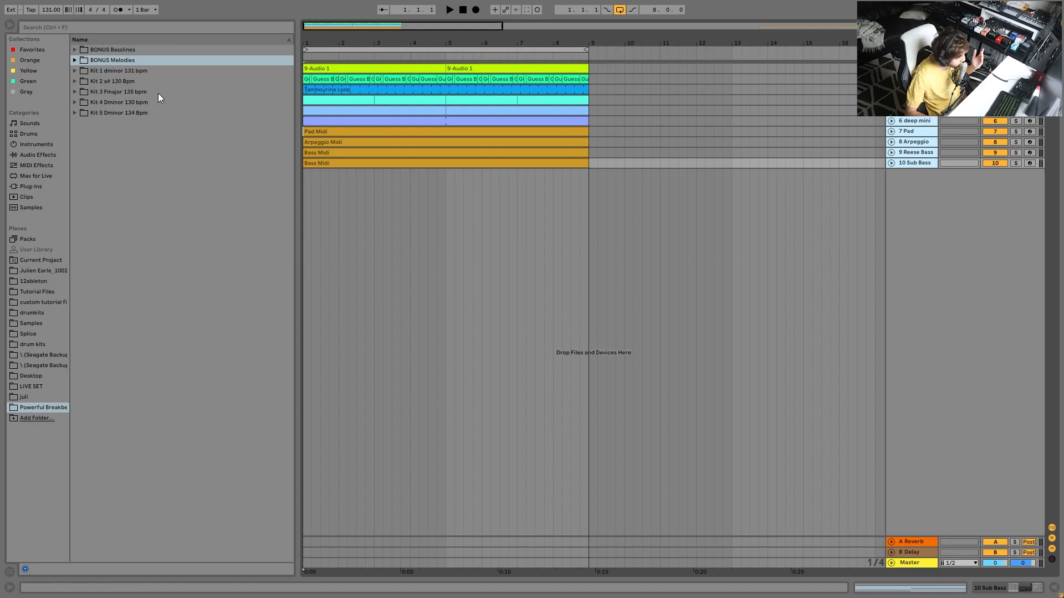
# Reveal the Kit 2 a# 130 Bpm folder from the Powerful Breakbeat sample pack in File Explorer
pyautogui.click(28, 81)
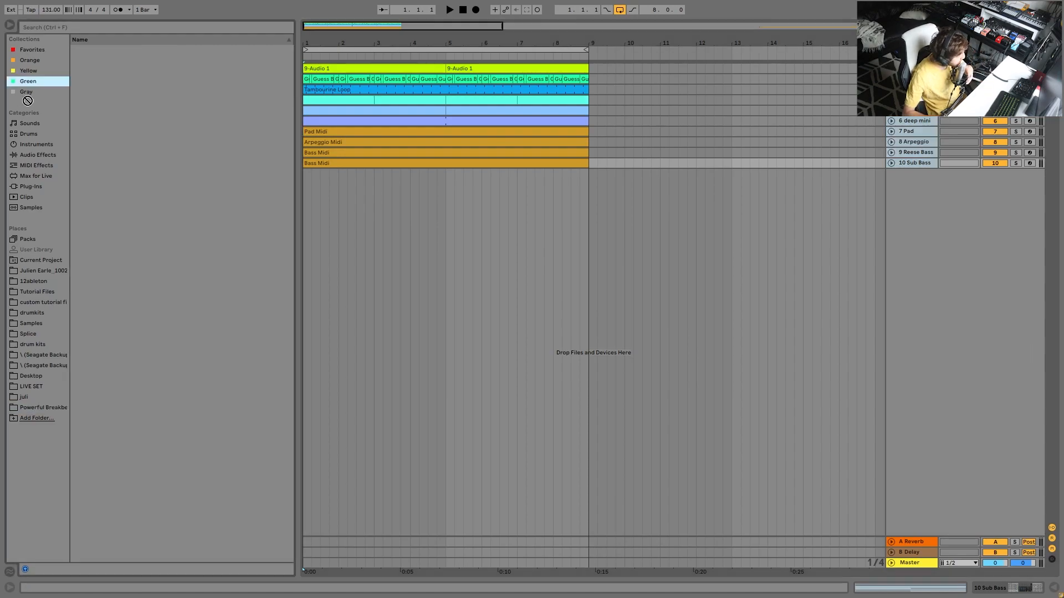
pyautogui.click(39, 408)
pyautogui.doubleClick(104, 84)
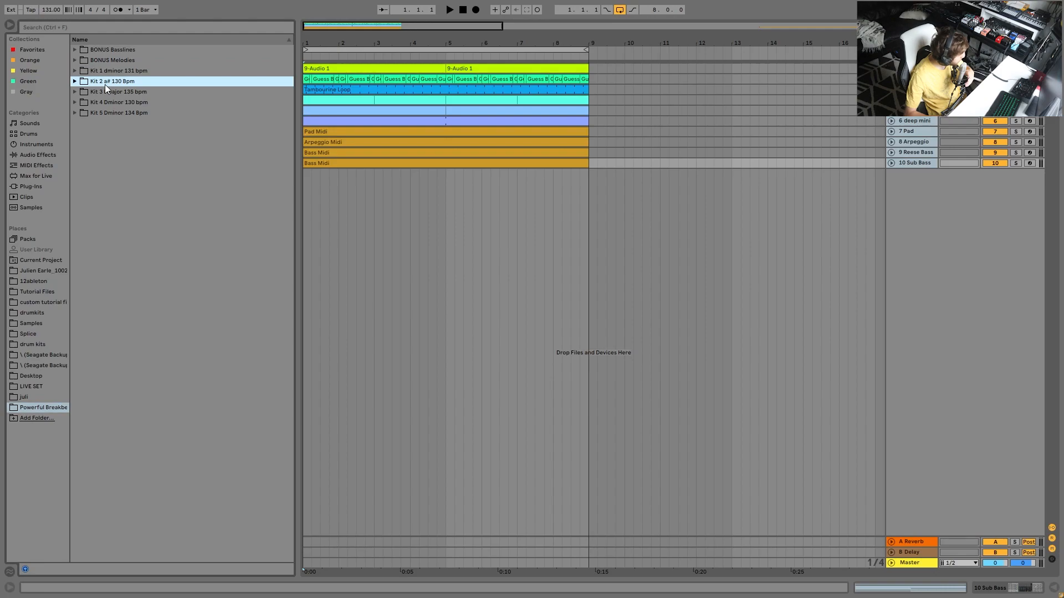
pyautogui.press('Down')
pyautogui.press('Up')
pyautogui.press('Left')
pyautogui.rightClick(104, 85)
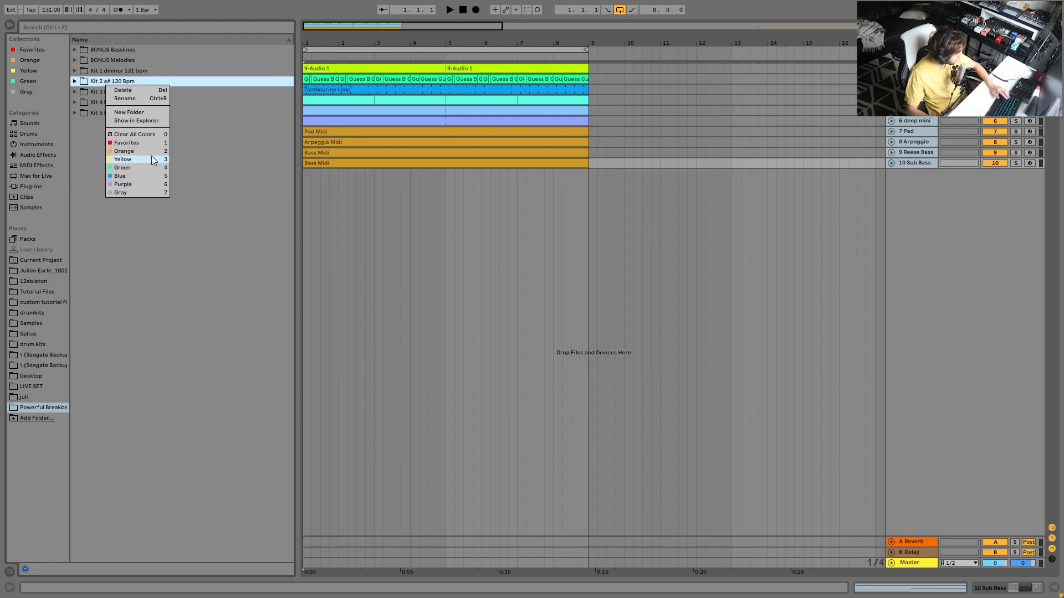
pyautogui.click(160, 122)
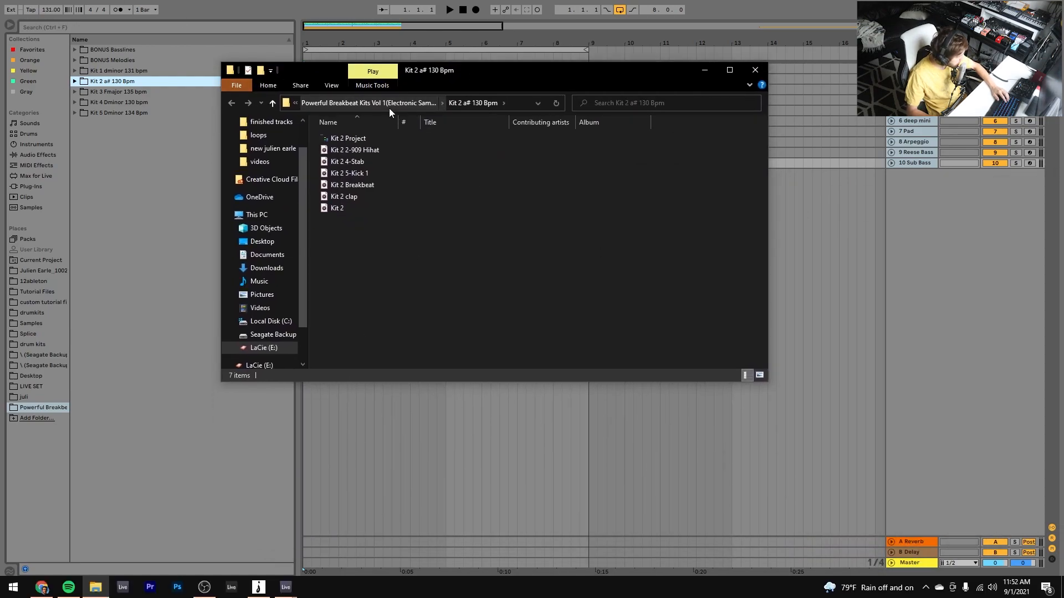
# Browse the Kit 1 dminor 131 bpm folder and audition its Arpeggio and Tambourine audio files
pyautogui.click(389, 108)
pyautogui.doubleClick(368, 158)
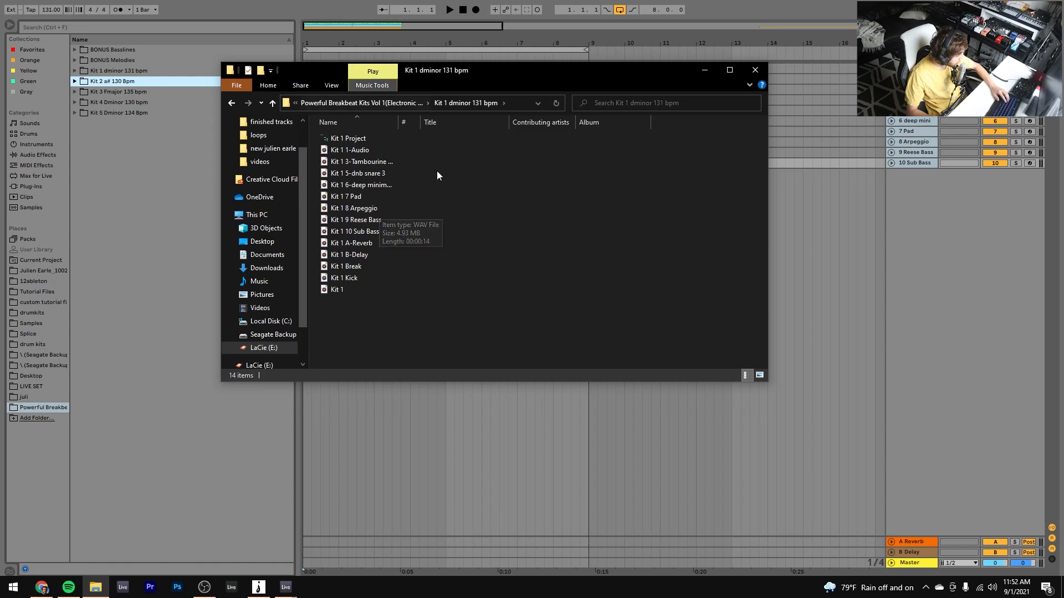
pyautogui.doubleClick(356, 208)
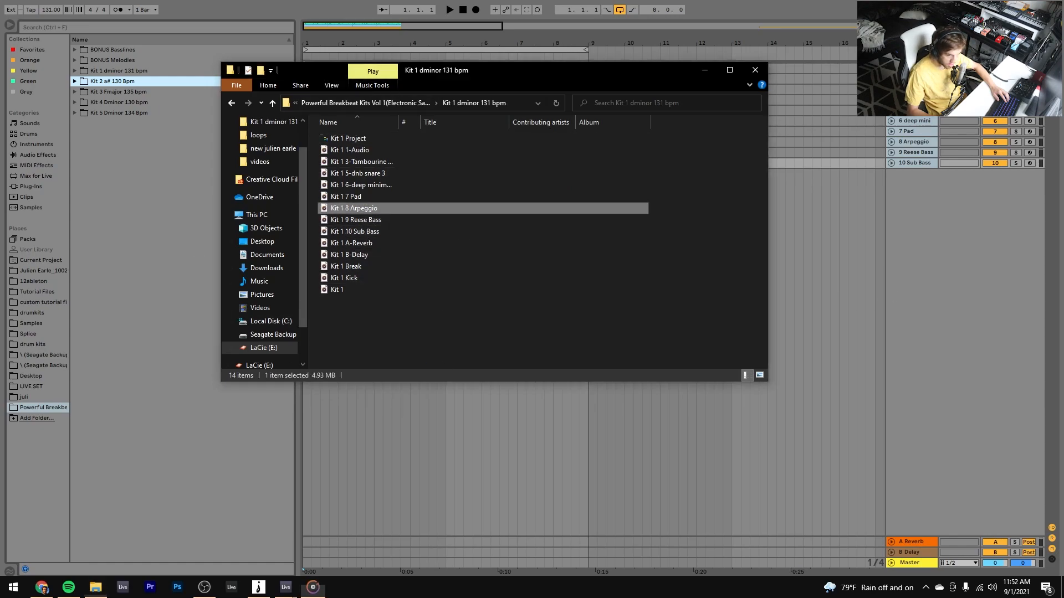
pyautogui.doubleClick(410, 165)
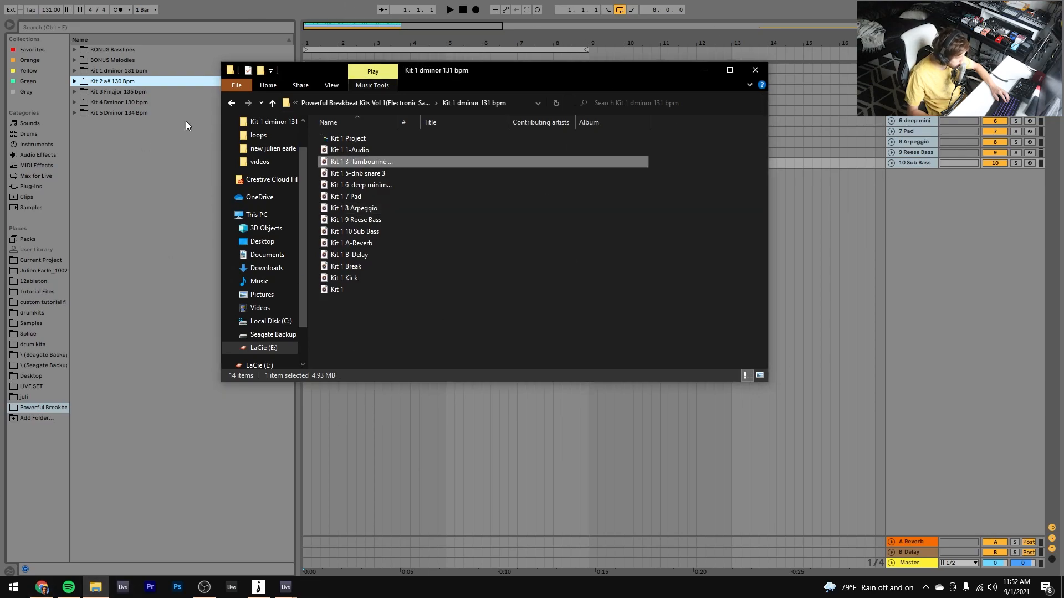
# Look through the Kit 5 Dminor 134 Bpm, BONUS Melodies and BONUS Basslines folders, closing File Explorer when done
pyautogui.click(380, 108)
pyautogui.doubleClick(354, 208)
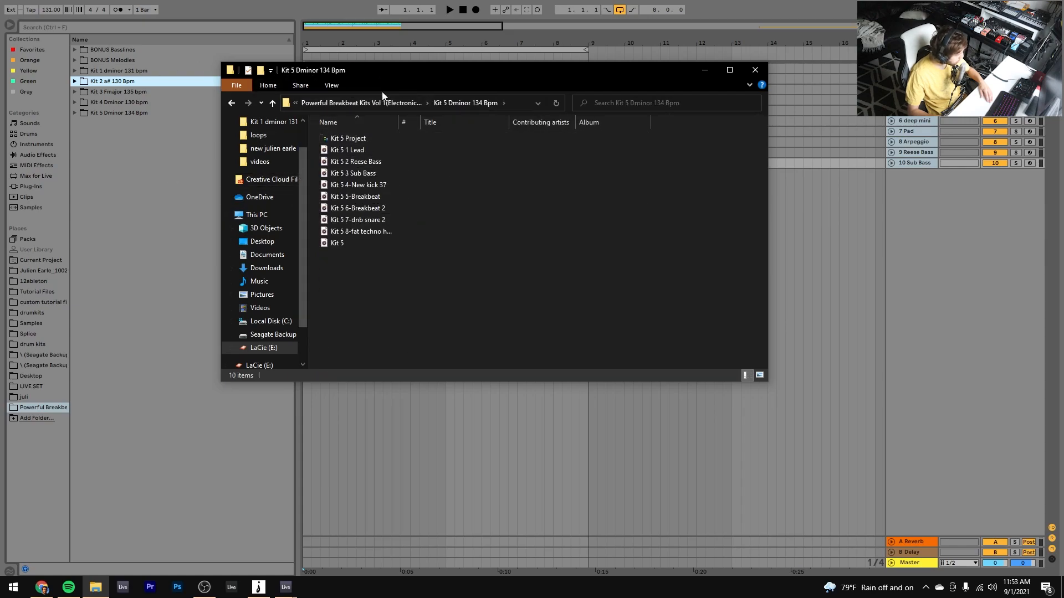
pyautogui.click(397, 102)
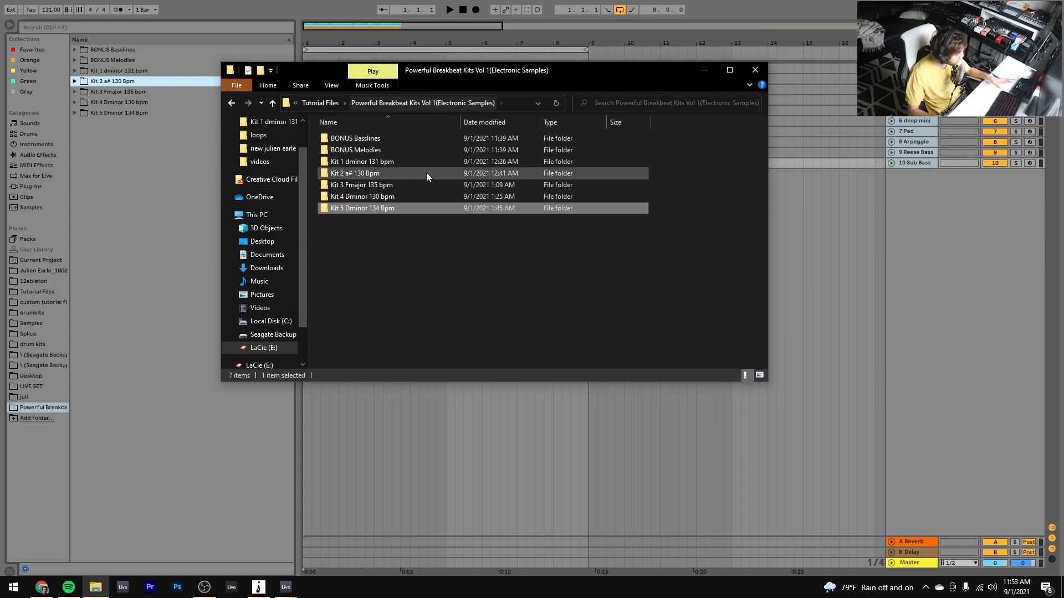
pyautogui.doubleClick(402, 155)
pyautogui.click(360, 102)
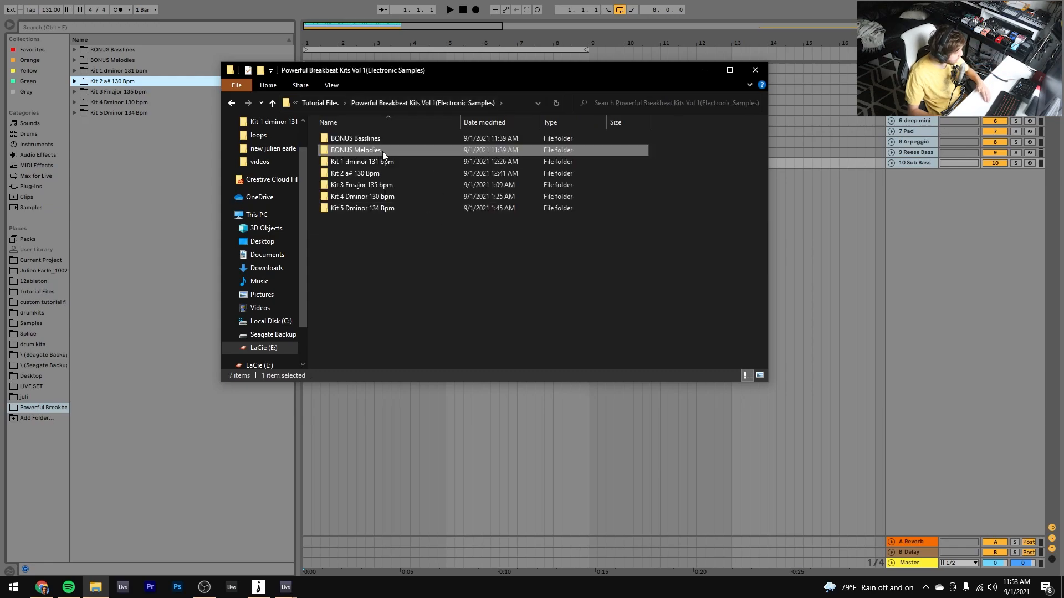
pyautogui.doubleClick(354, 140)
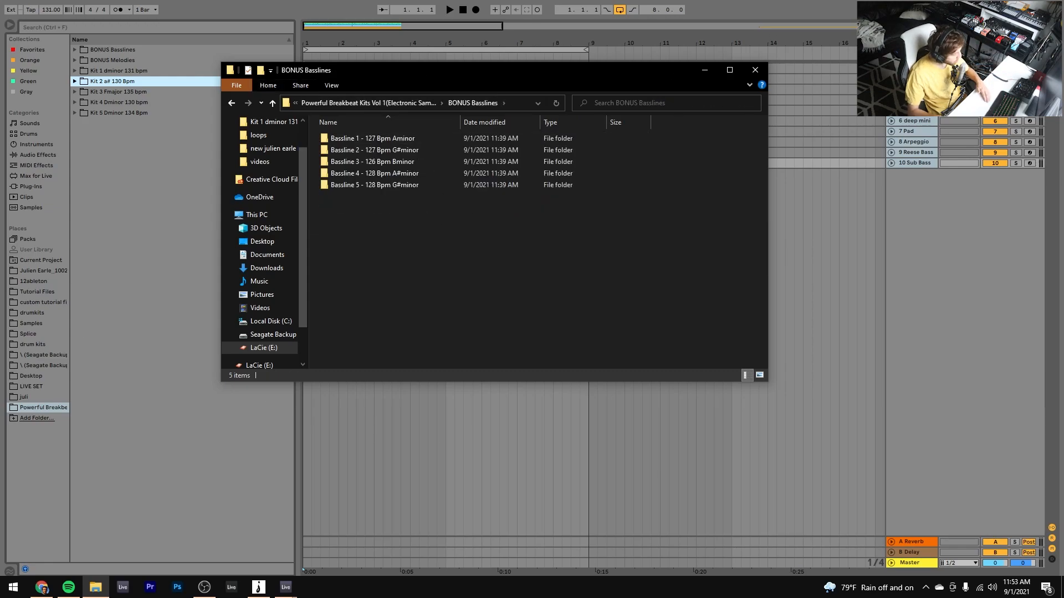
pyautogui.click(762, 78)
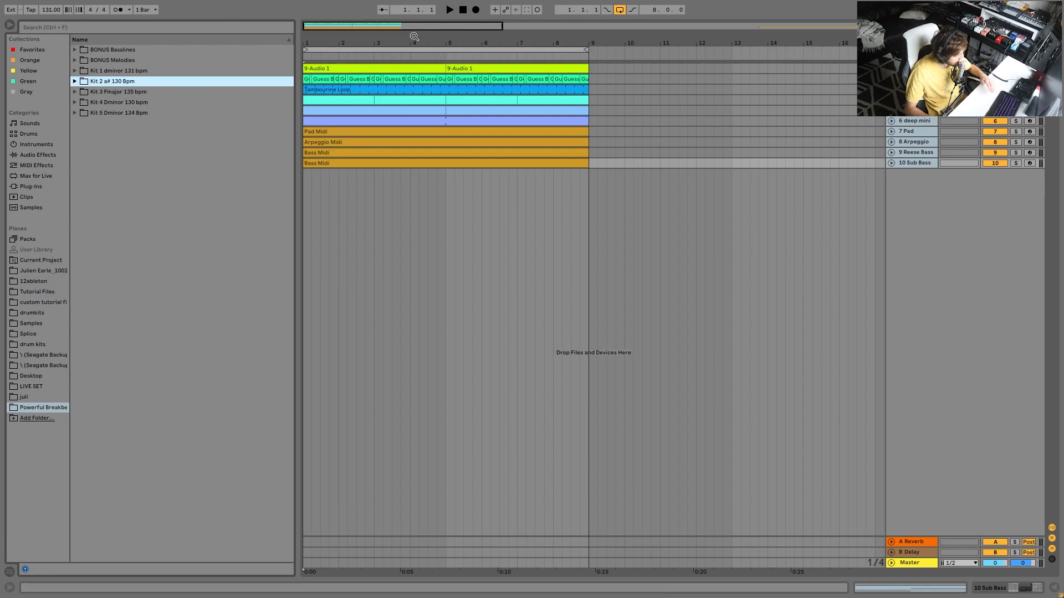
# Solo the tracks from the first audio track through the deep minimal hats, play them and unfold their lanes
pyautogui.moveTo(314, 39); pyautogui.dragTo(314, 83)
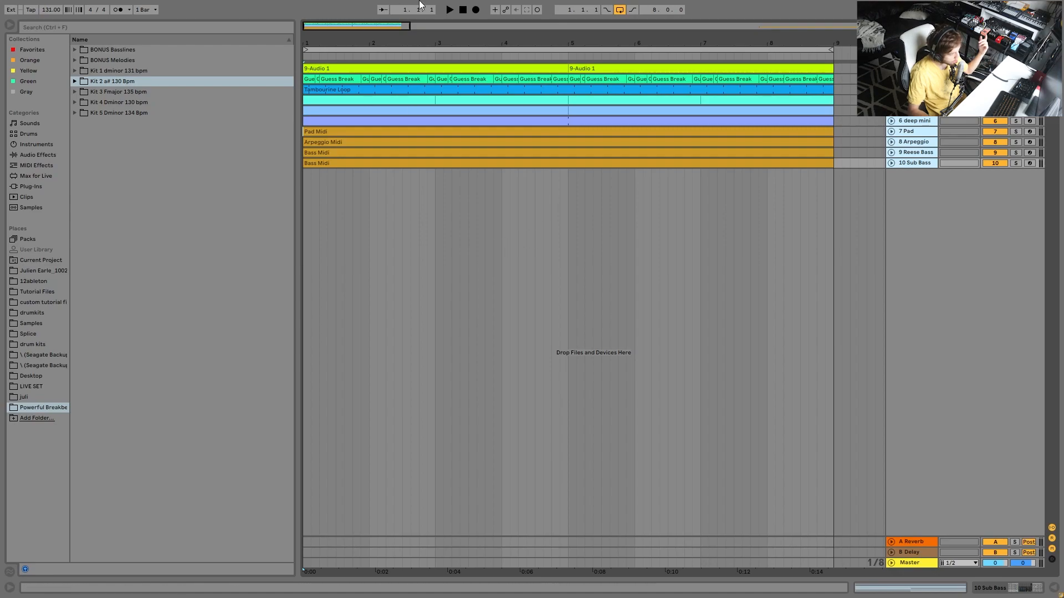
pyautogui.moveTo(437, 44); pyautogui.dragTo(437, 53)
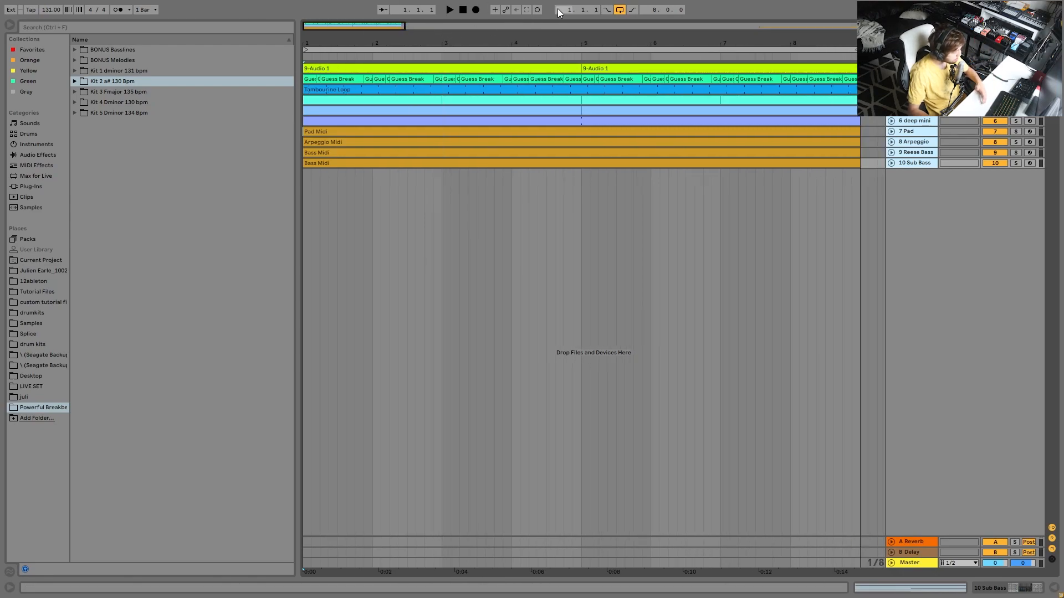
pyautogui.moveTo(338, 43); pyautogui.dragTo(344, 43)
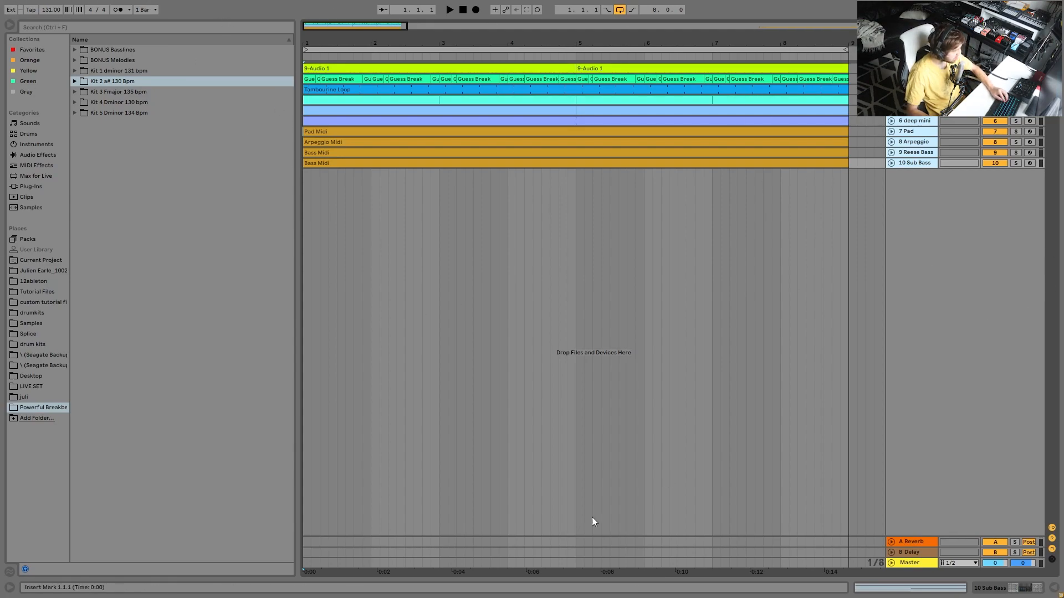
pyautogui.click(916, 123)
pyautogui.click(916, 123)
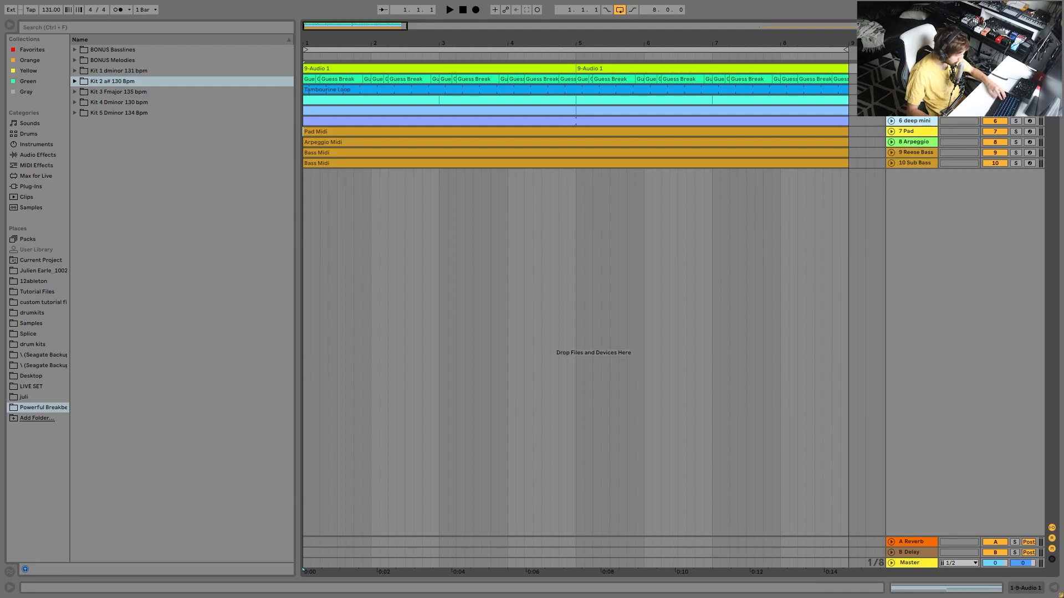
pyautogui.press('s')
pyautogui.press('space')
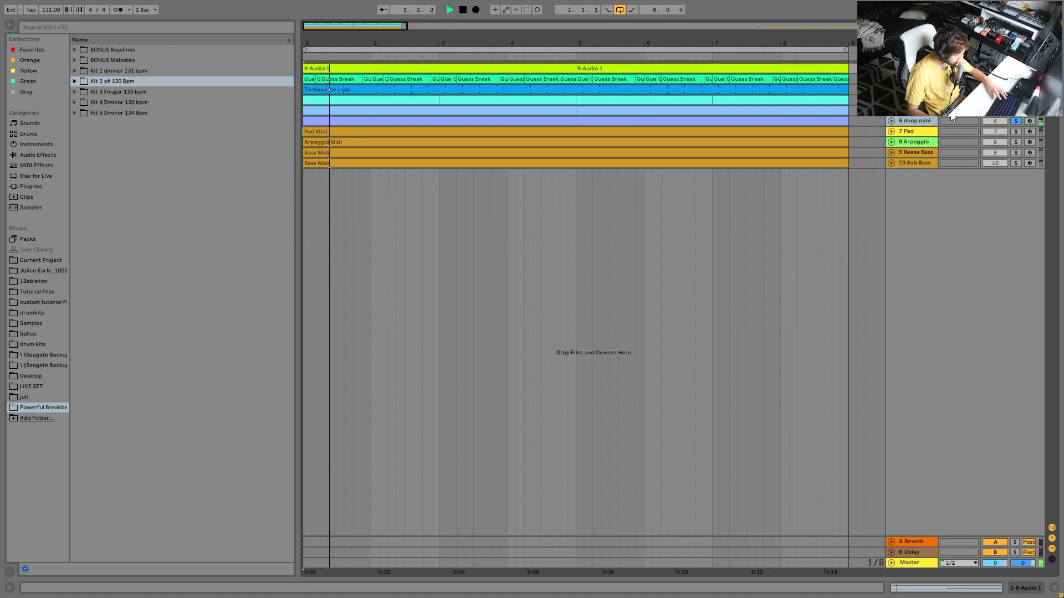
pyautogui.keyDown('alt'); pyautogui.click(892, 122); pyautogui.keyUp('alt')
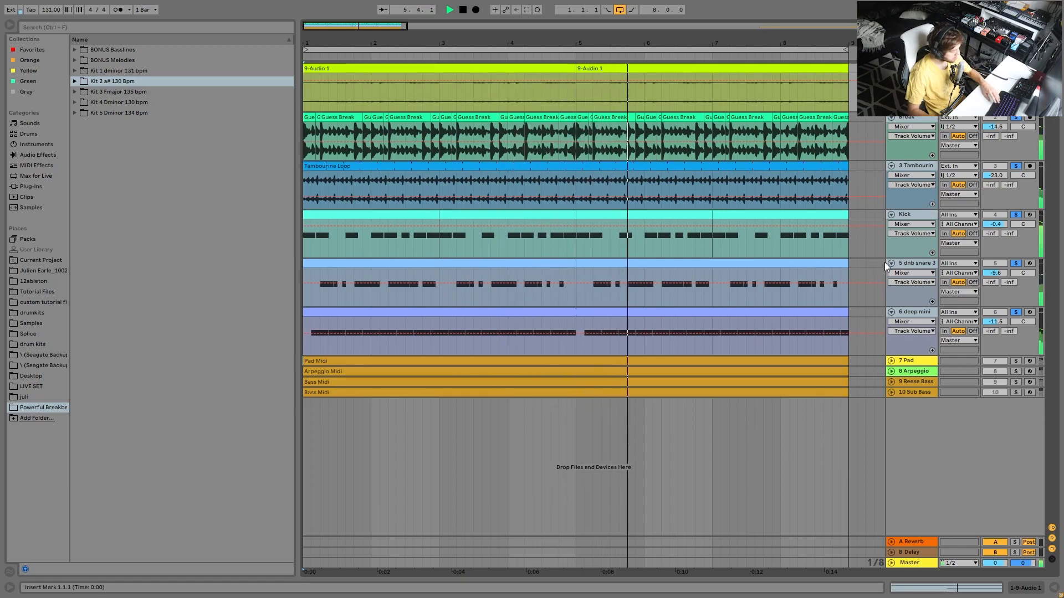
pyautogui.press('space')
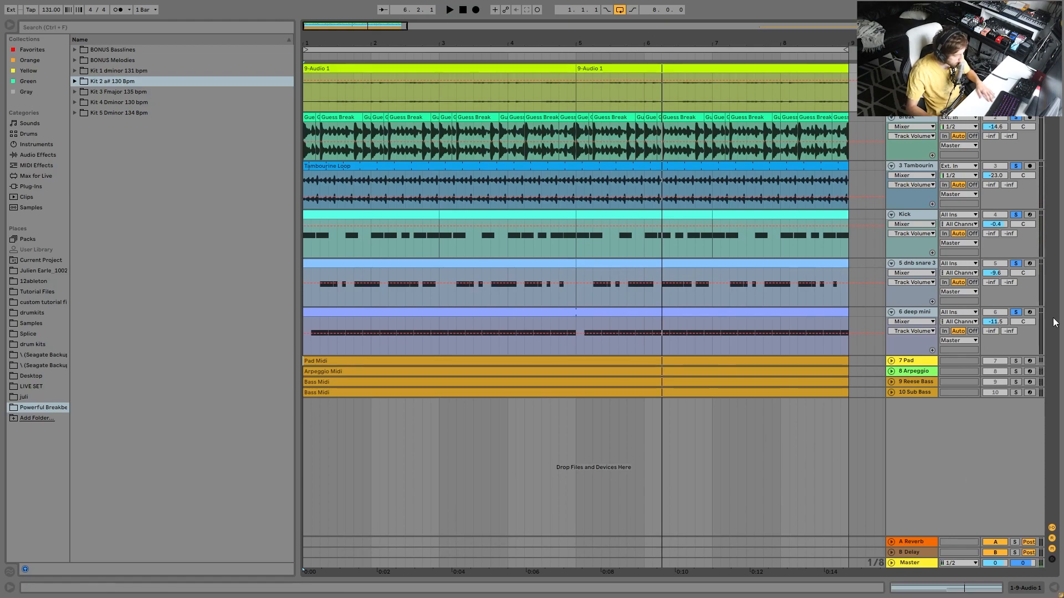
# Clear the current solos and listen to the Break track on its own
pyautogui.click(1017, 215)
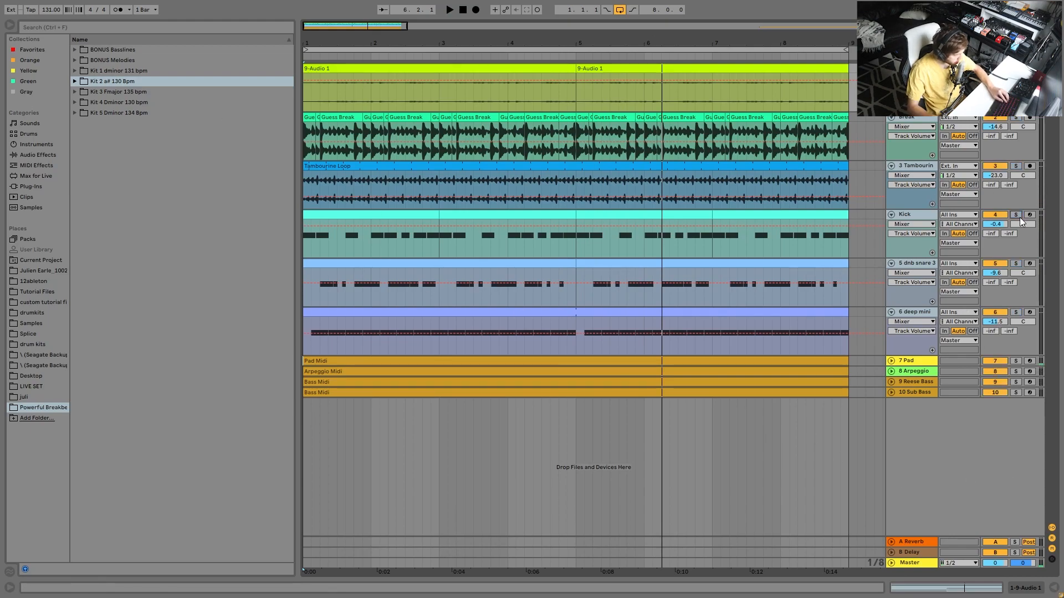
pyautogui.click(916, 214)
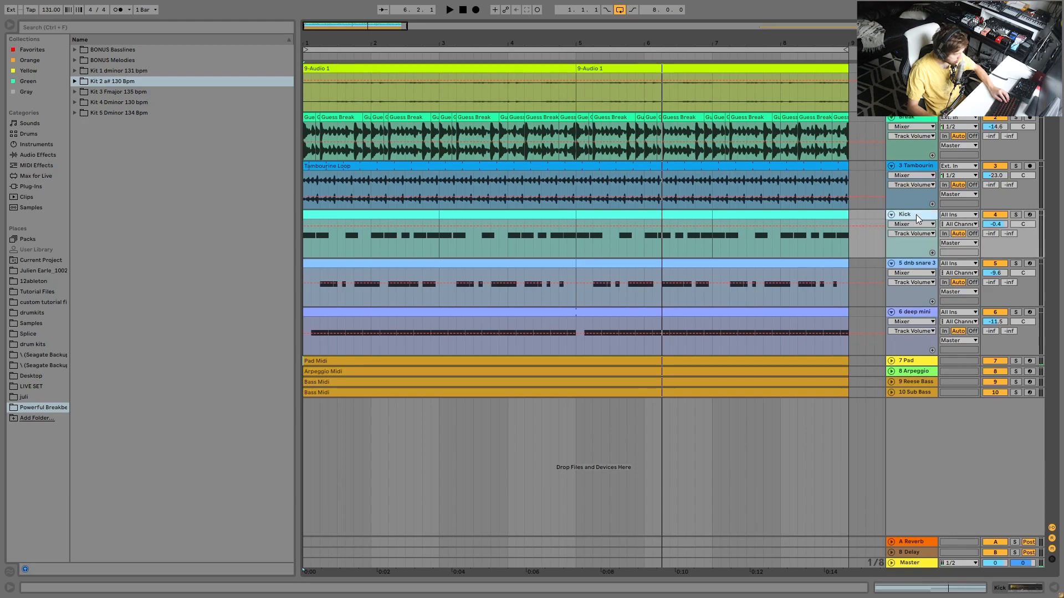
pyautogui.click(912, 165)
pyautogui.click(1015, 118)
pyautogui.press('space')
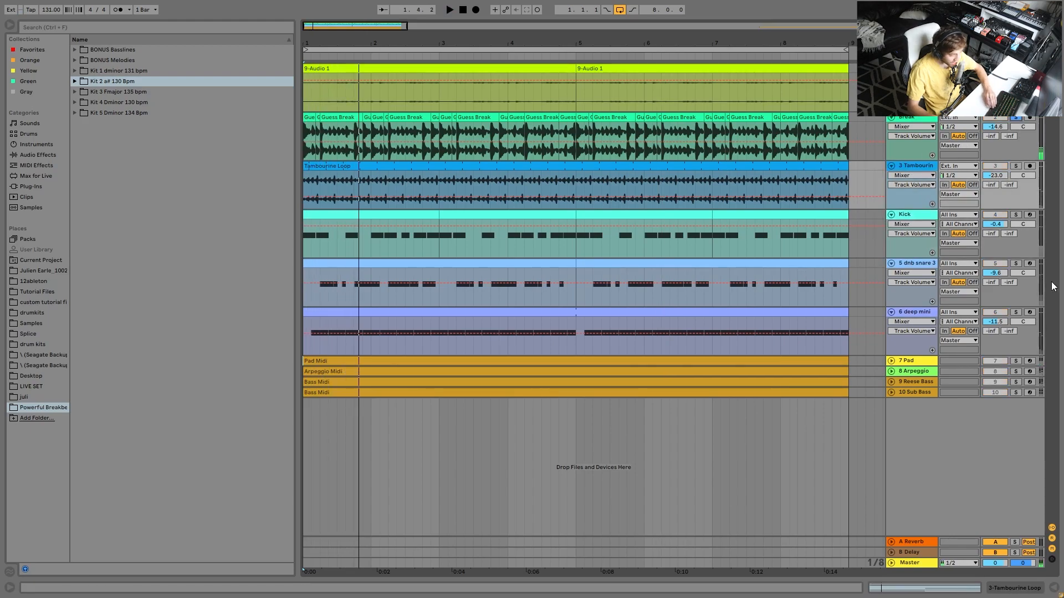
# Solo the Kick, dnb snare 3 and deep minimal hats tracks together and play them
pyautogui.click(1016, 263)
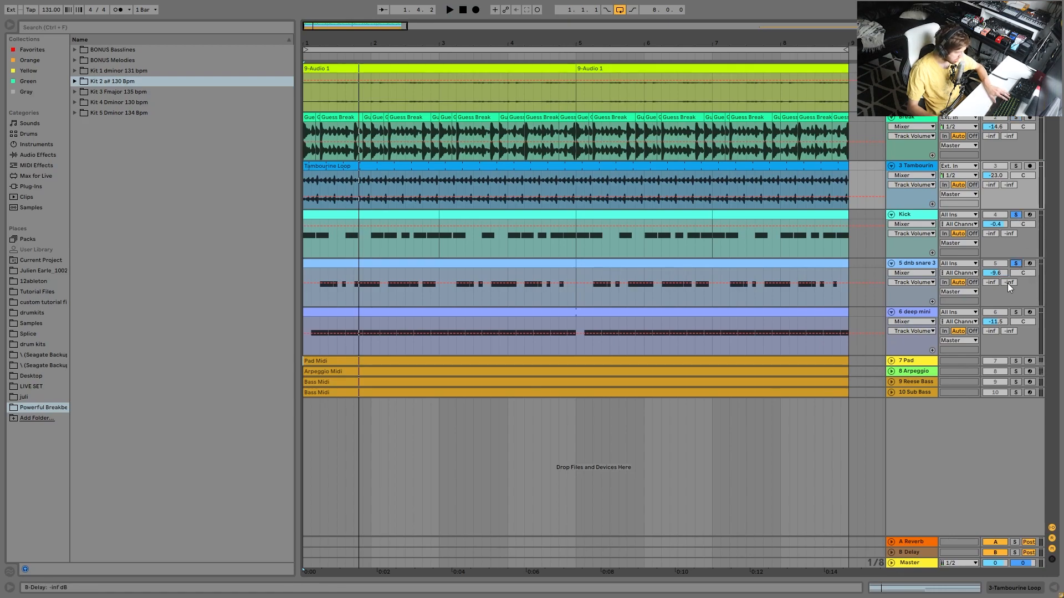
pyautogui.click(1017, 312)
pyautogui.press('space')
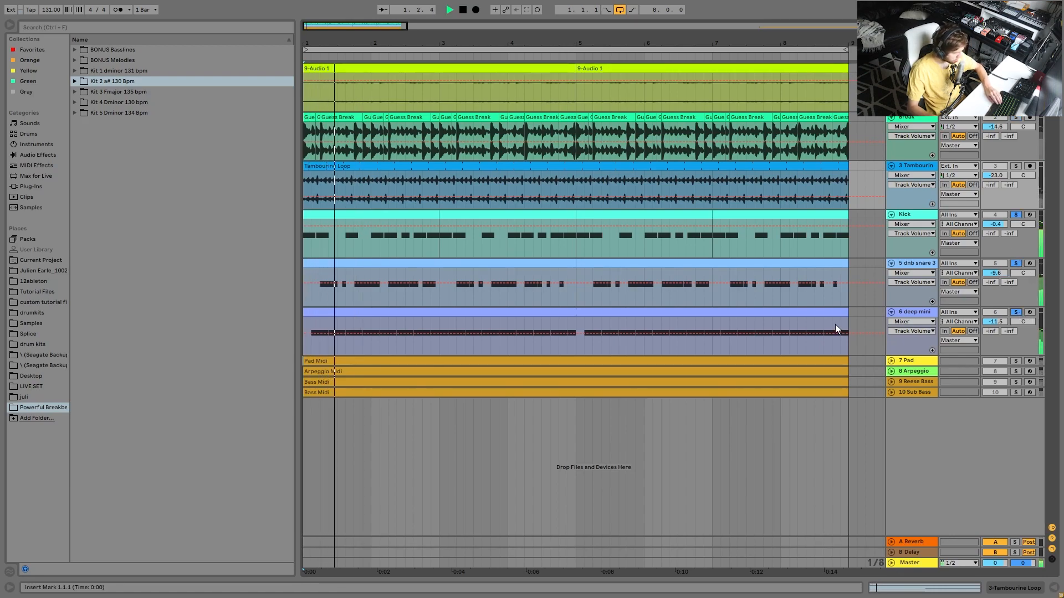
# Set the dnb snare 3 track's volume to -8.8 dB during playback and stop the song
pyautogui.click(905, 264)
pyautogui.moveTo(995, 272); pyautogui.dragTo(986, 277)
pyautogui.press('space')
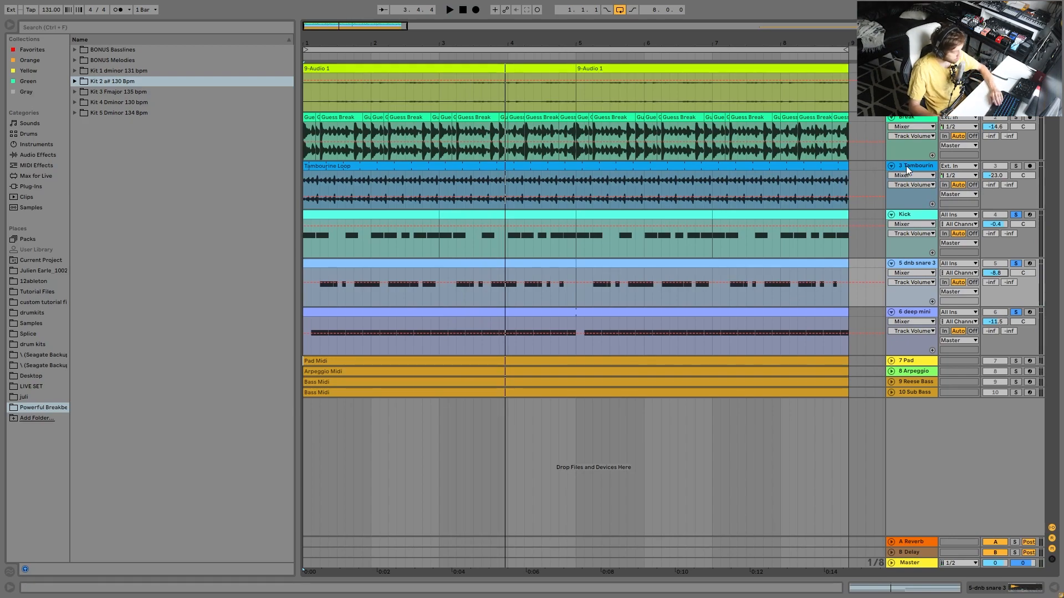
# Examine the sampler devices of the Kick, dnb snare 3 and deep minimal hats tracks while playing the drum pattern
pyautogui.doubleClick(906, 215)
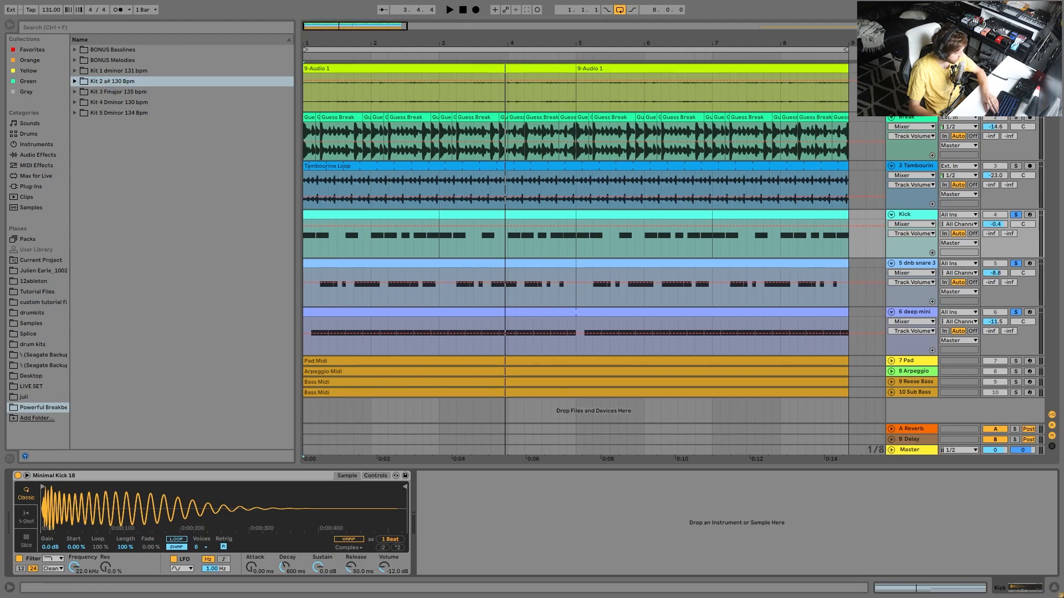
pyautogui.press('space')
pyautogui.click(911, 264)
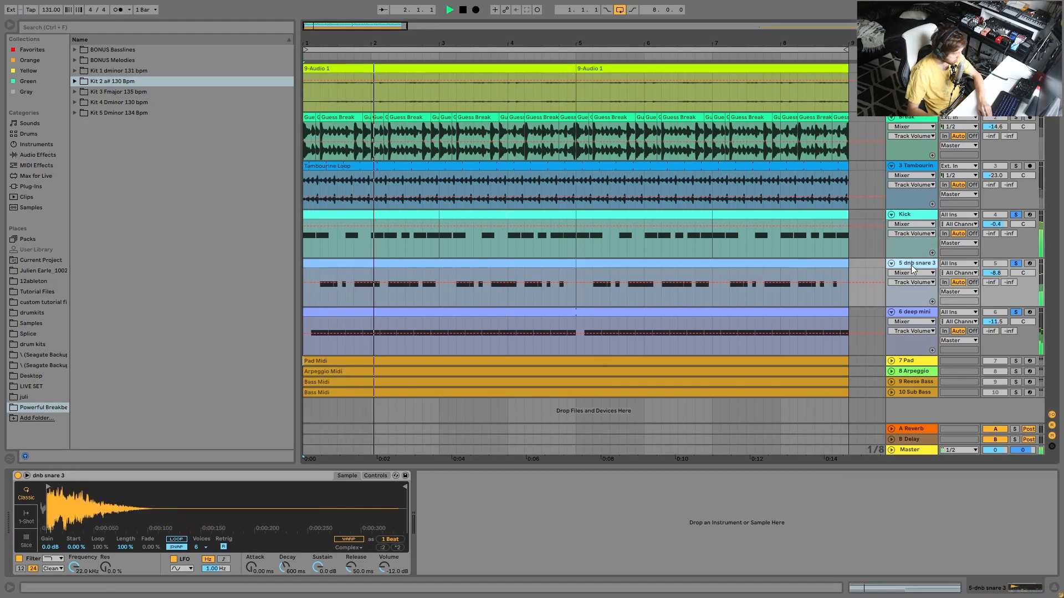
pyautogui.press('space')
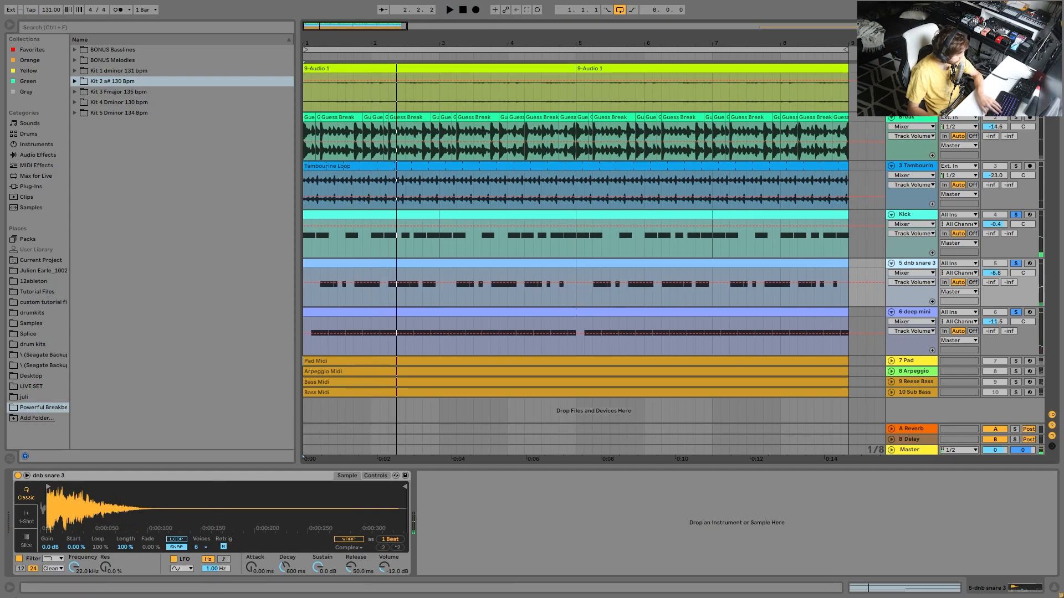
pyautogui.press('space')
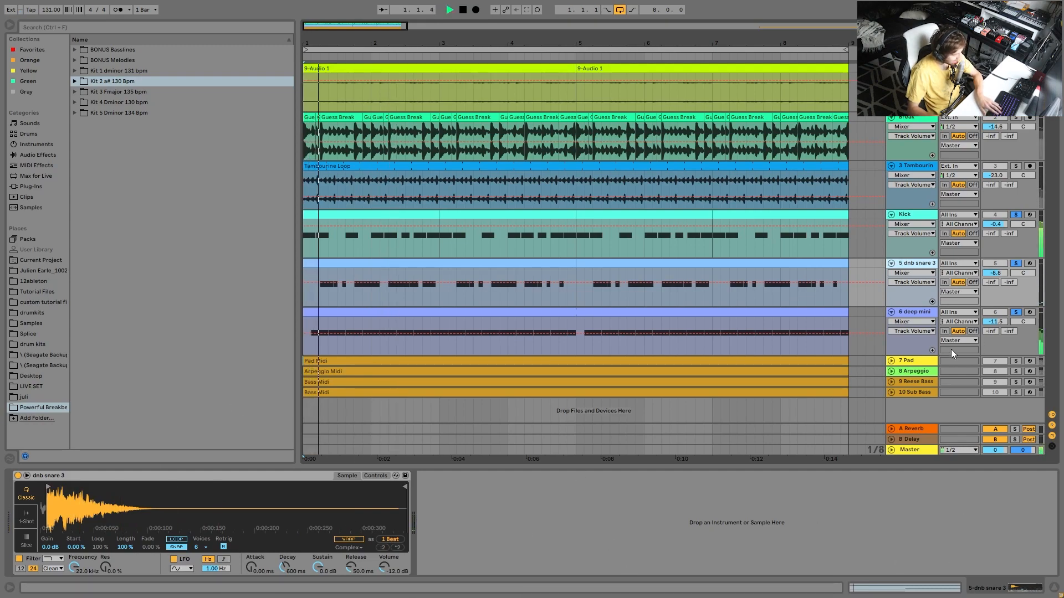
pyautogui.click(937, 313)
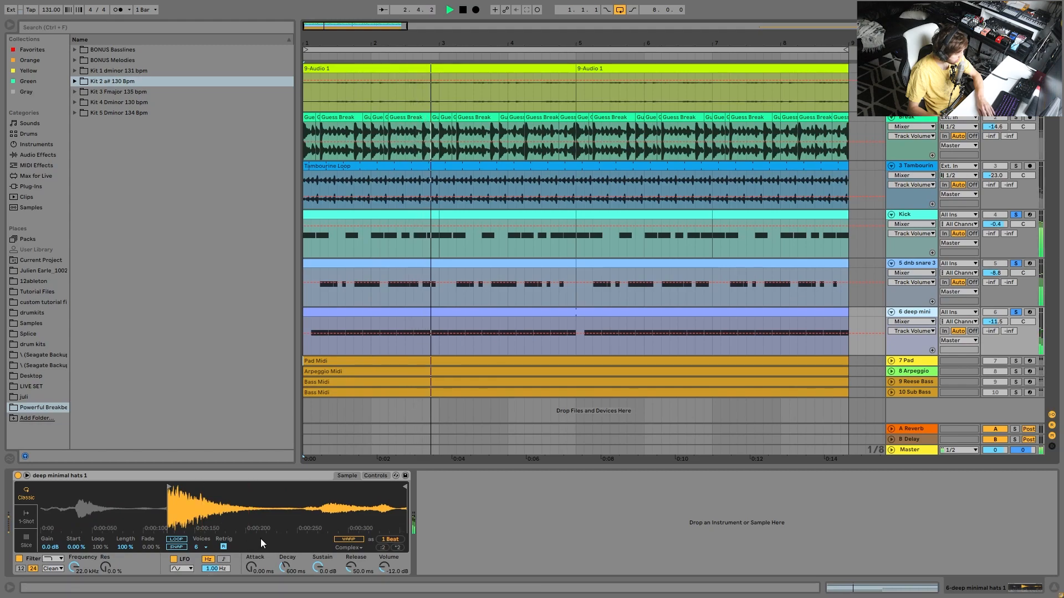
pyautogui.press('space')
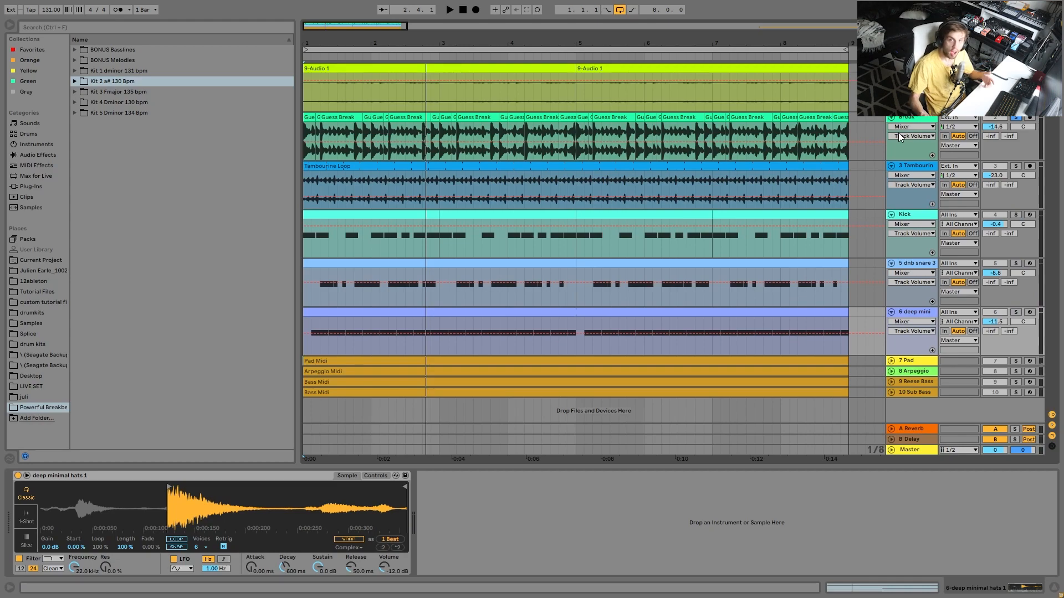
# Compare the soloed Break track with the soloed Kick, dnb snare 3 and deep minimal hats by playing each
pyautogui.press('space')
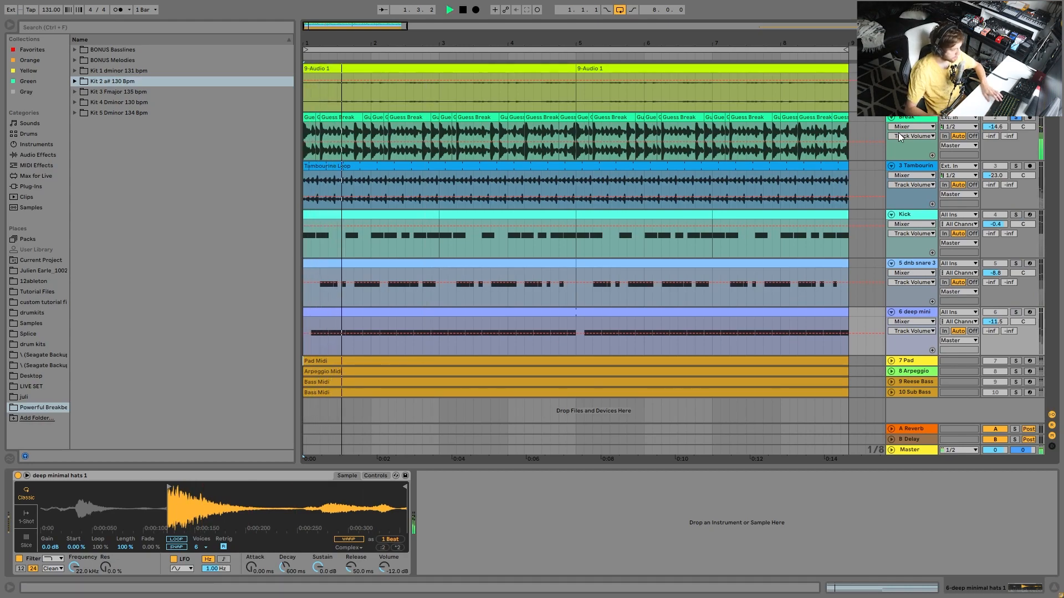
pyautogui.click(903, 218)
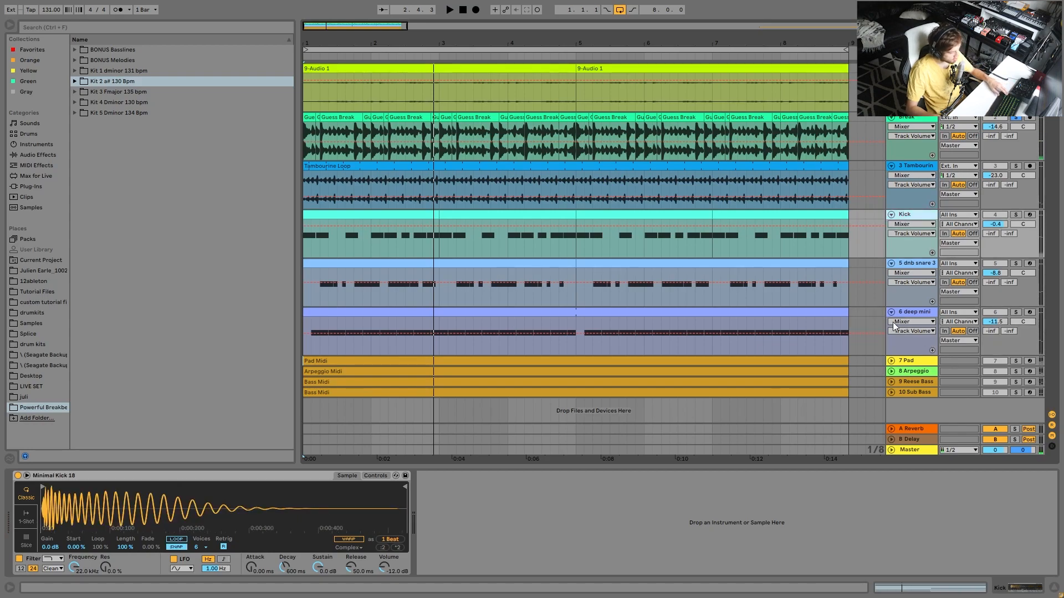
pyautogui.click(927, 313)
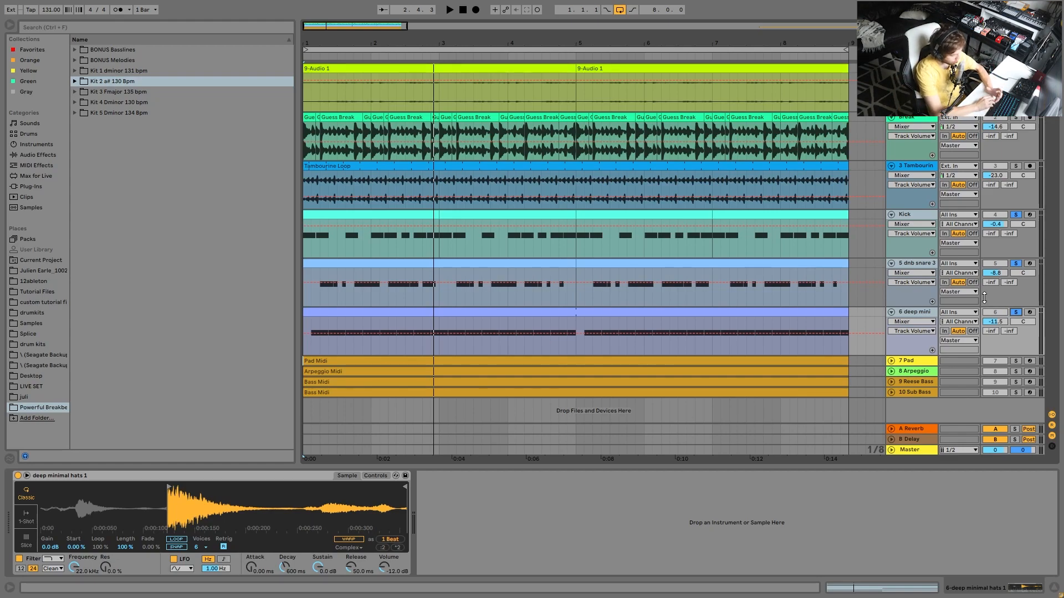
pyautogui.press('space')
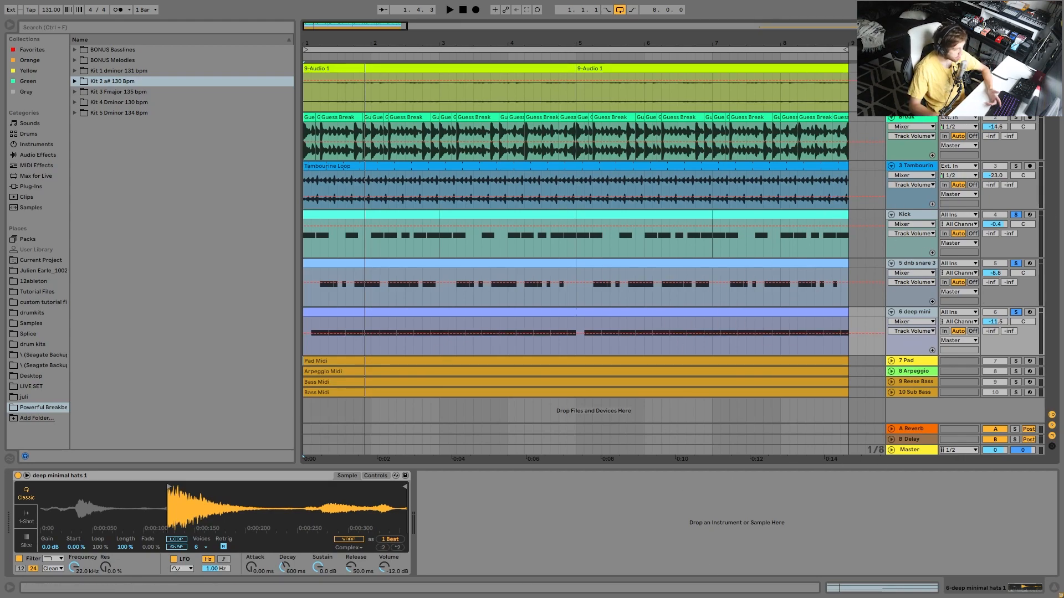
# Show the Break track's Drum Buss, EQ Eight and Compressor chain and play the soloed Kick, dnb snare 3 and deep minimal hats
pyautogui.click(1023, 127)
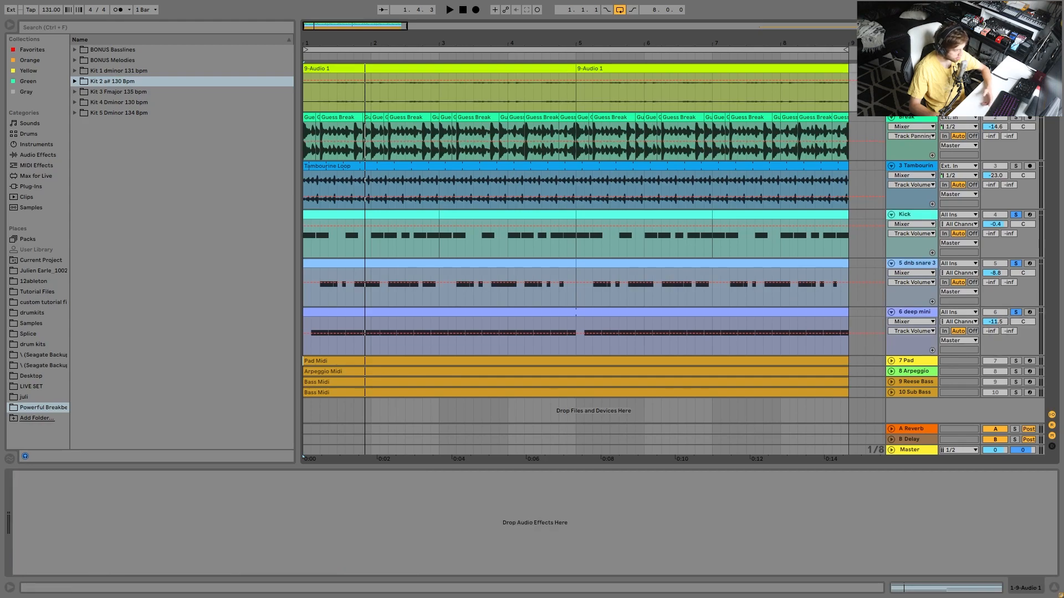
pyautogui.click(1015, 119)
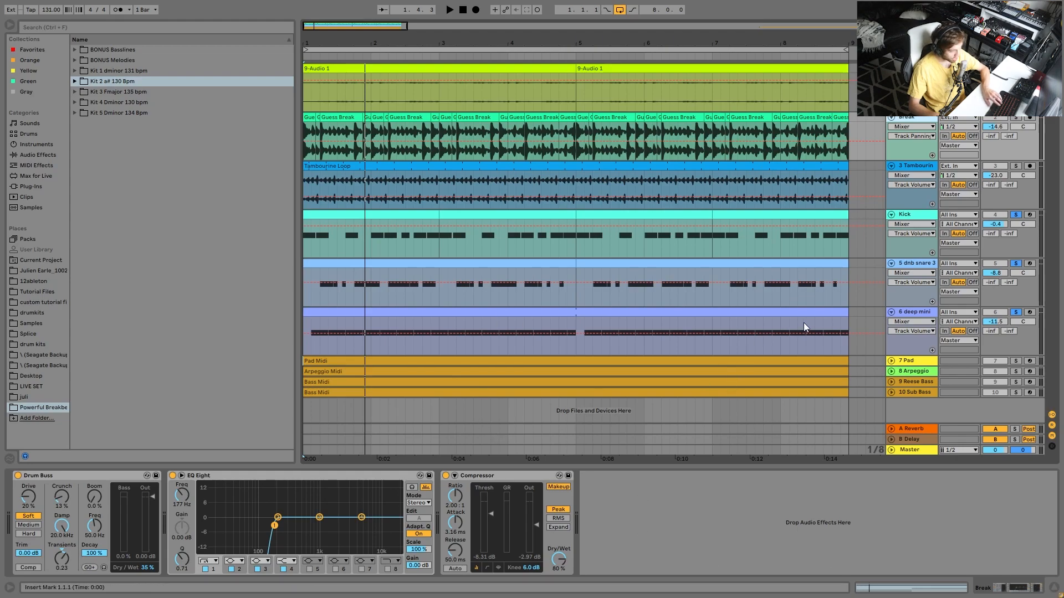
pyautogui.press('space')
# Show the Kick track's Minimal Kick 18 sampler and replay the soloed kick, snare and hats from bar 1
pyautogui.click(917, 214)
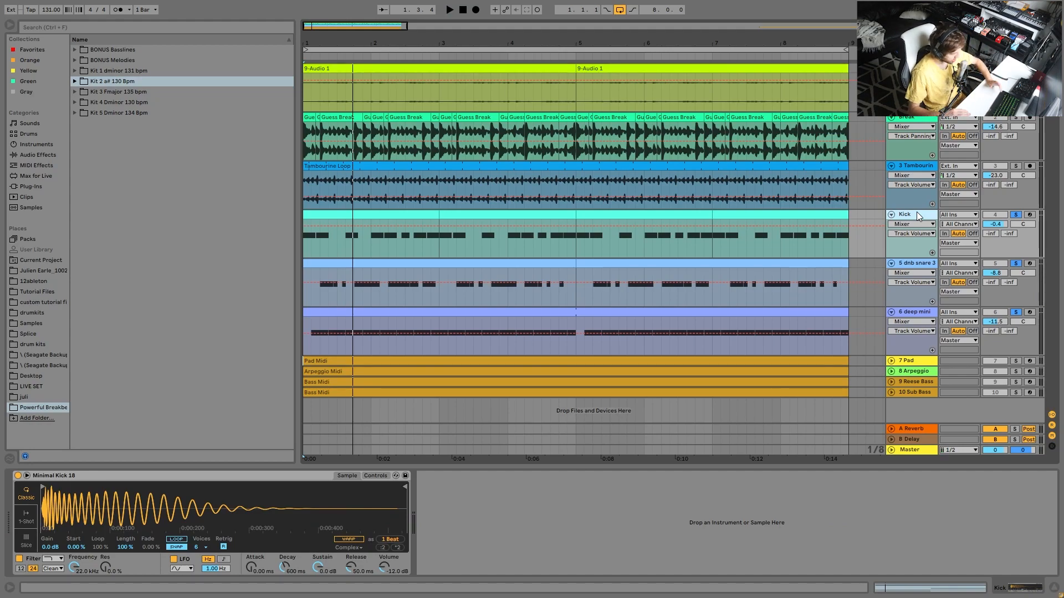
pyautogui.click(327, 257)
pyautogui.press('space')
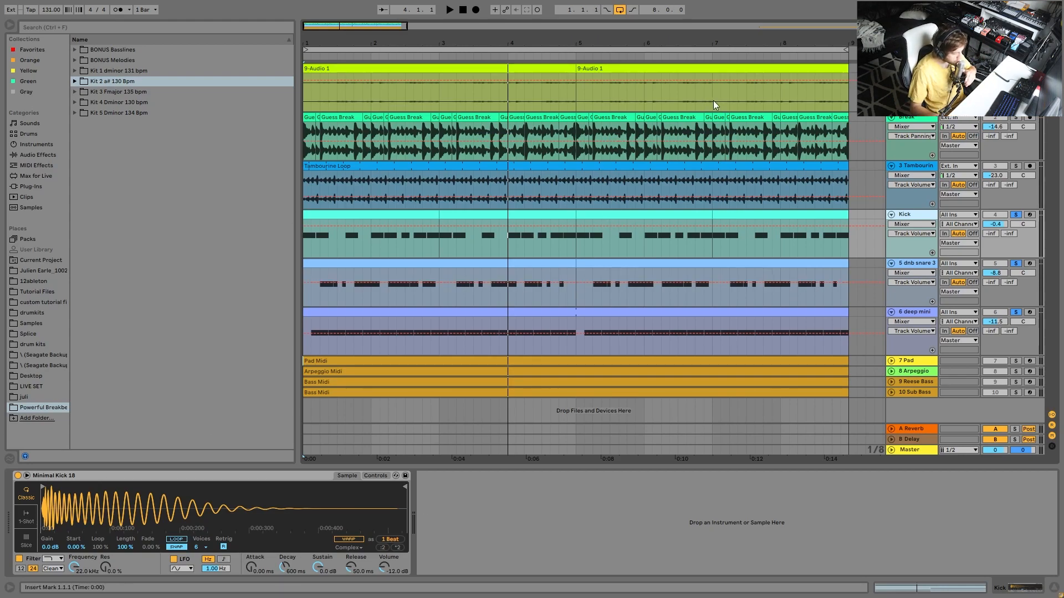
pyautogui.press('space')
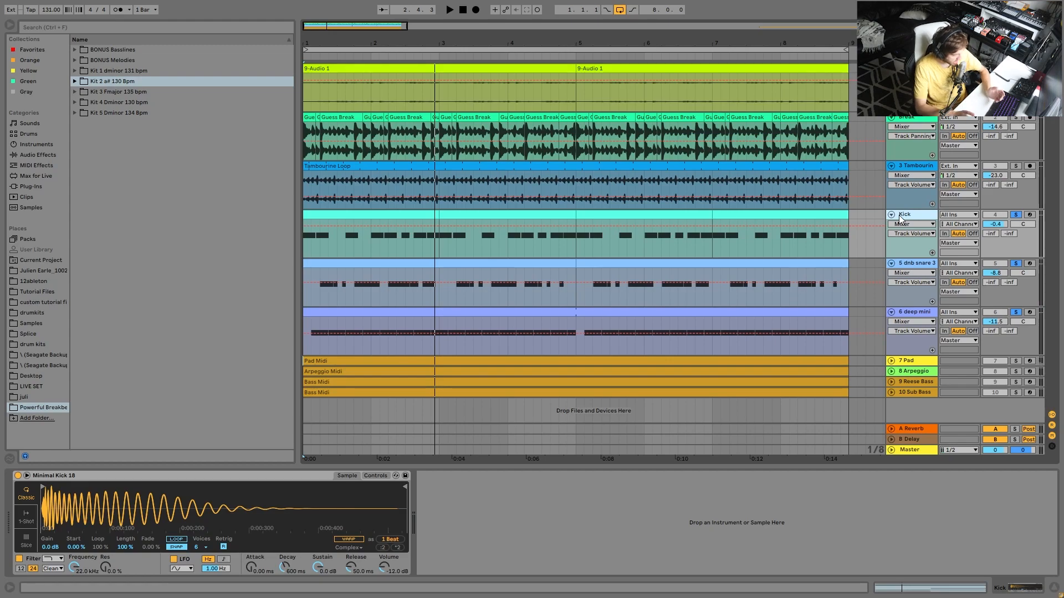
pyautogui.press('space')
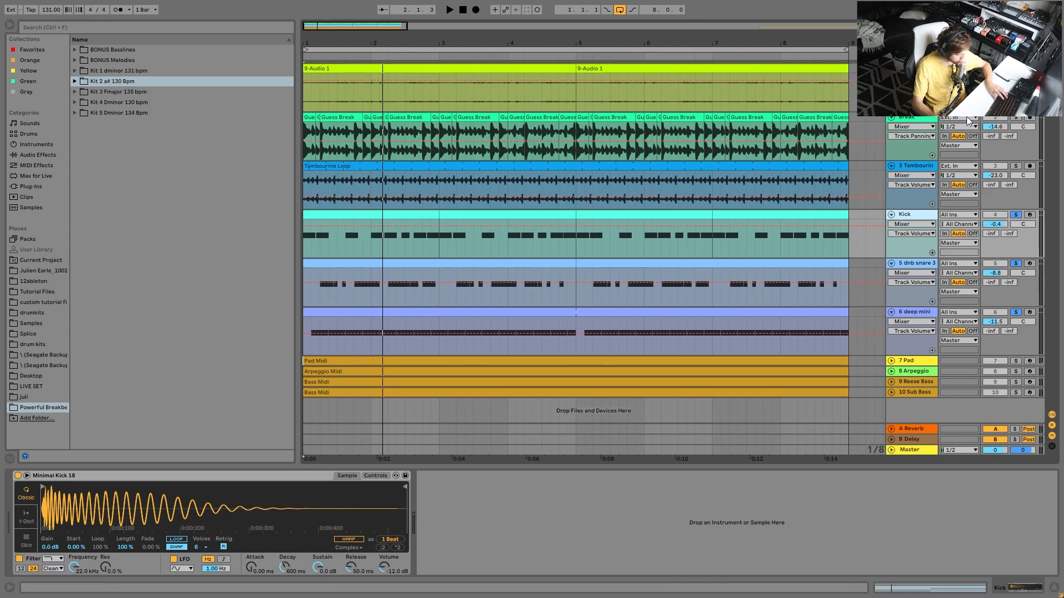
# Add the Break track to the soloed Kick, snare and hats, and play the combination with the Break's effect chain shown
pyautogui.click(1012, 117)
pyautogui.press('space')
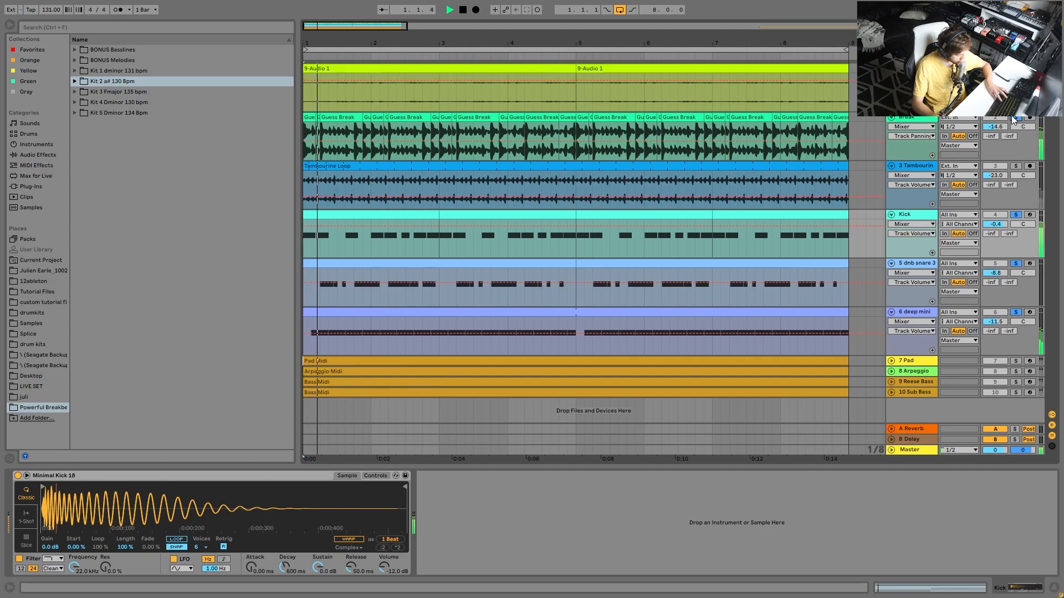
pyautogui.click(912, 123)
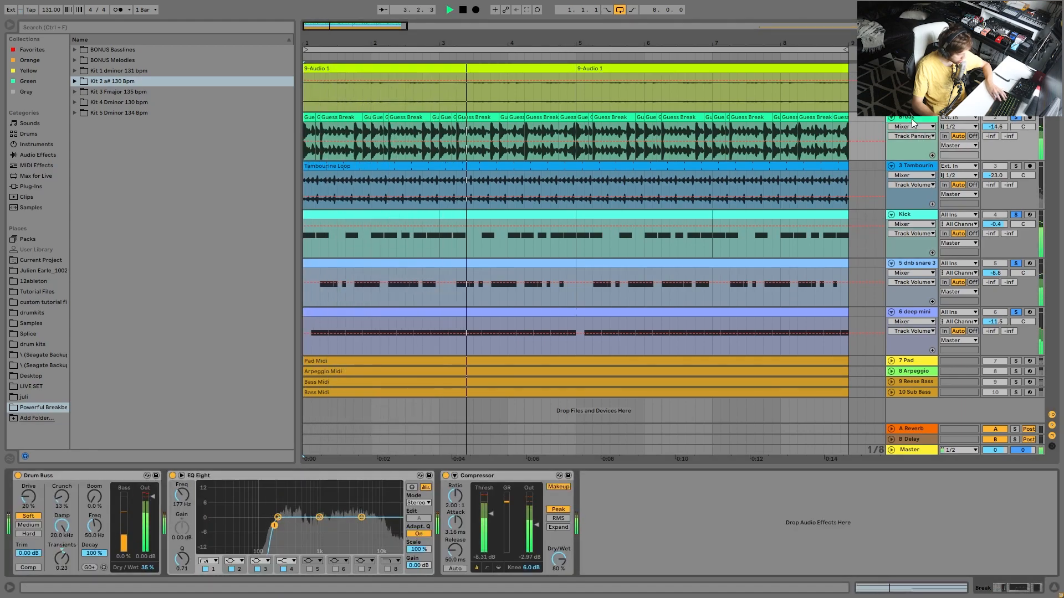
pyautogui.press('space')
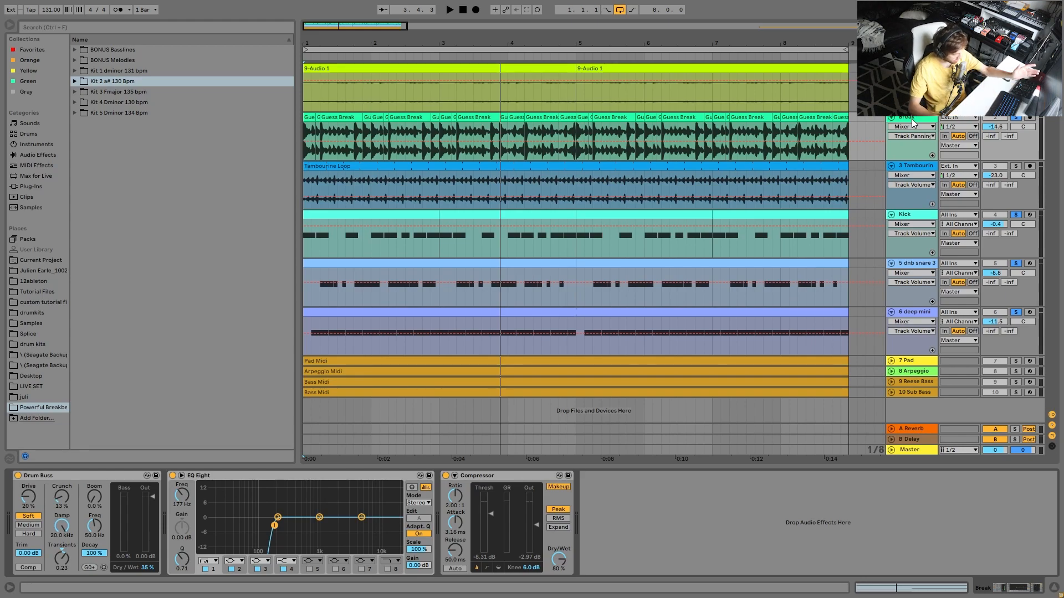
pyautogui.press('space')
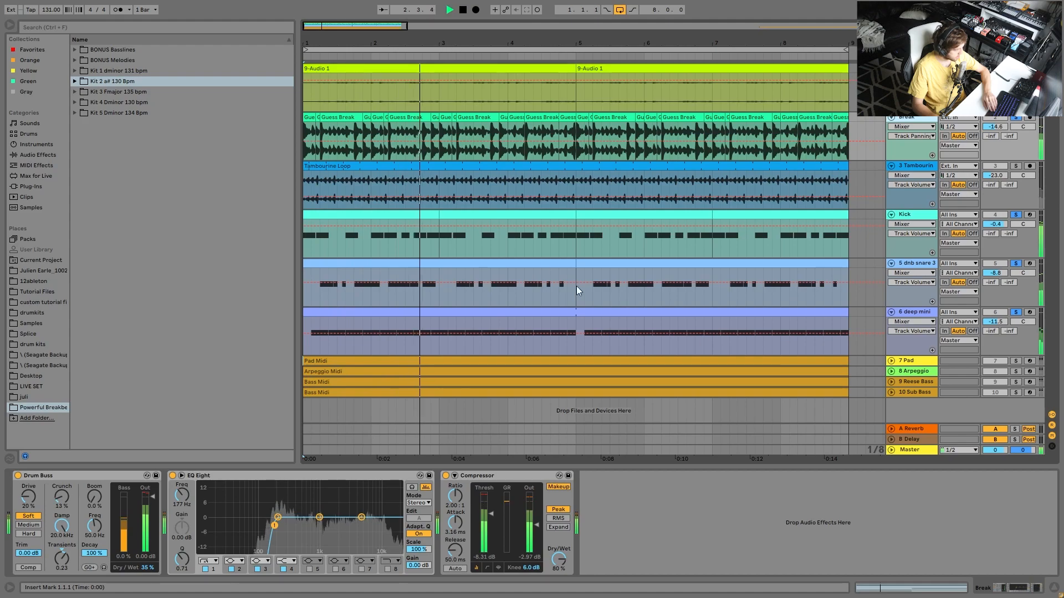
# Select the first Guess Break slice, and play the soloed drum layers from the slice at 4.1.1
pyautogui.click(309, 120)
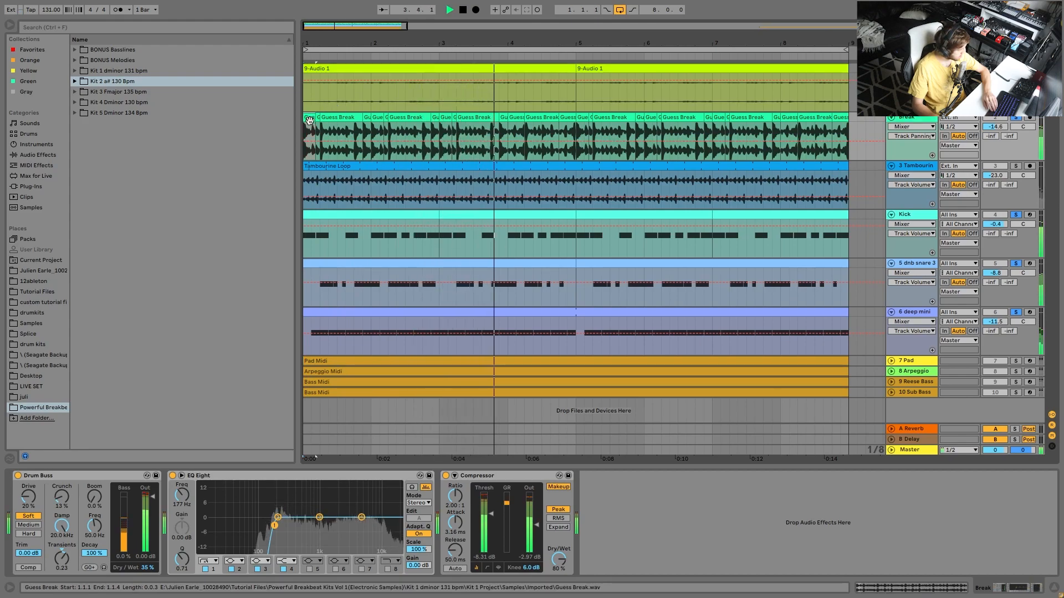
pyautogui.press('space')
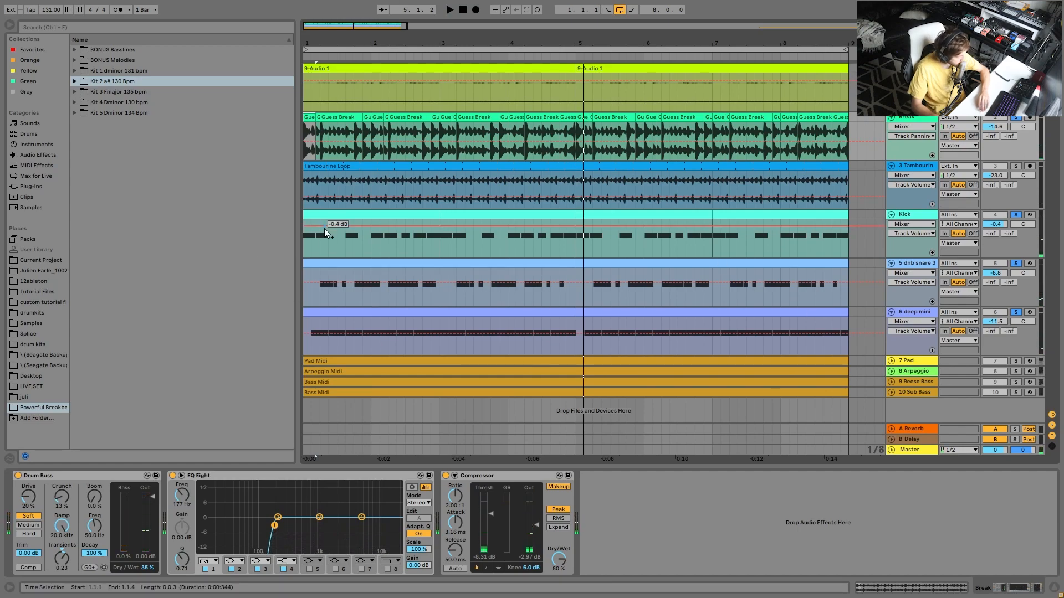
pyautogui.click(516, 135)
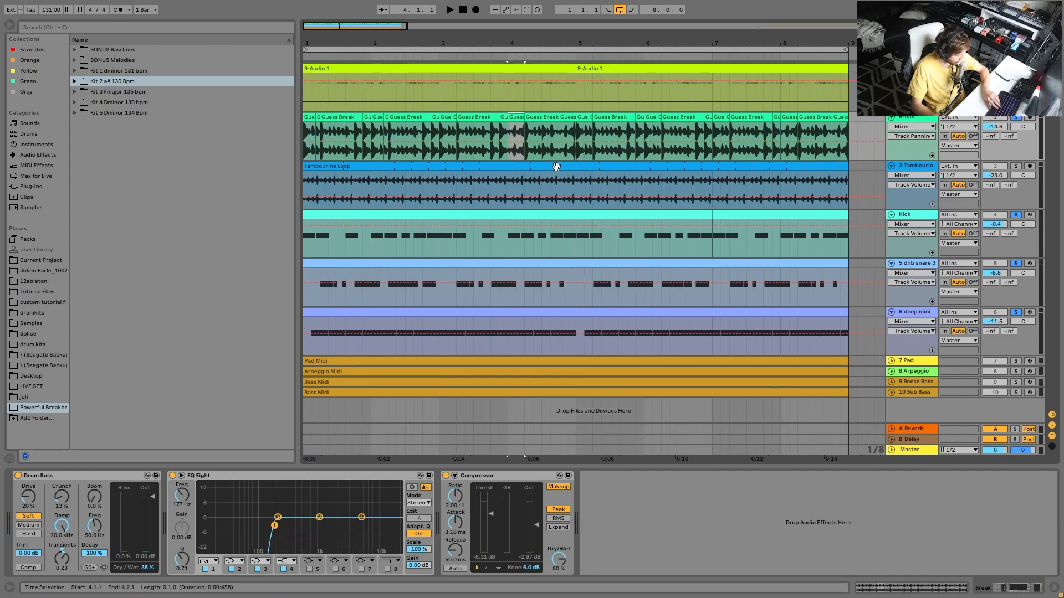
pyautogui.press('space')
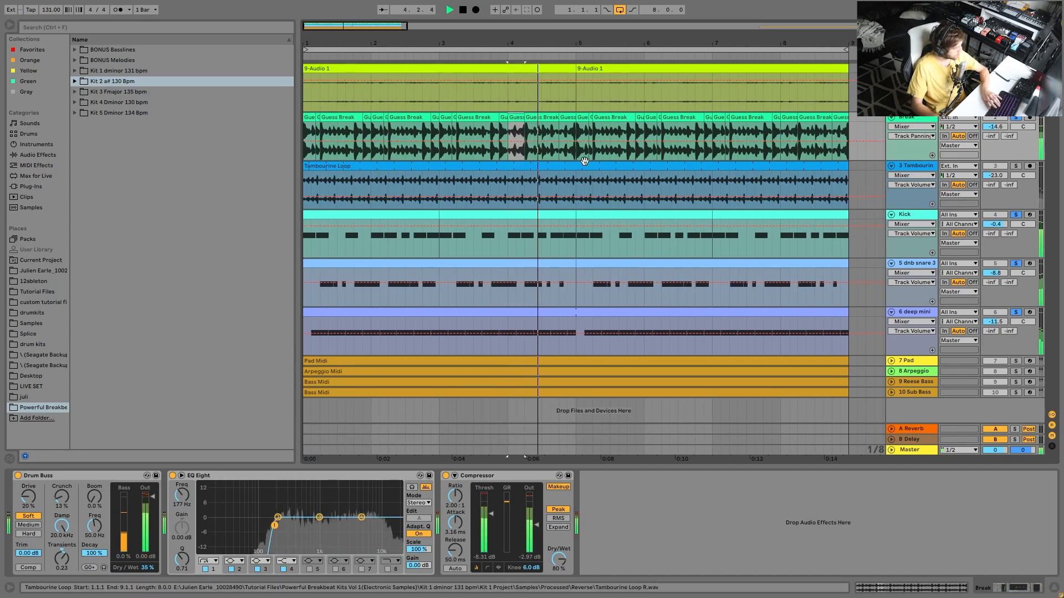
pyautogui.press('space')
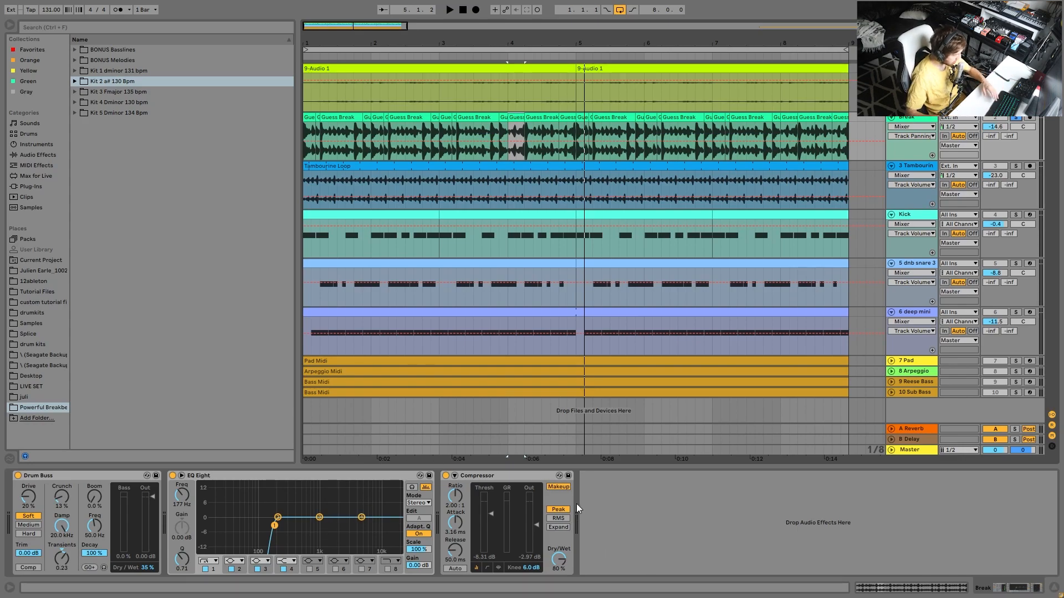
# Compare the Break track soloed from bar 4 with the full mix played from bar 1 without solos
pyautogui.press('space')
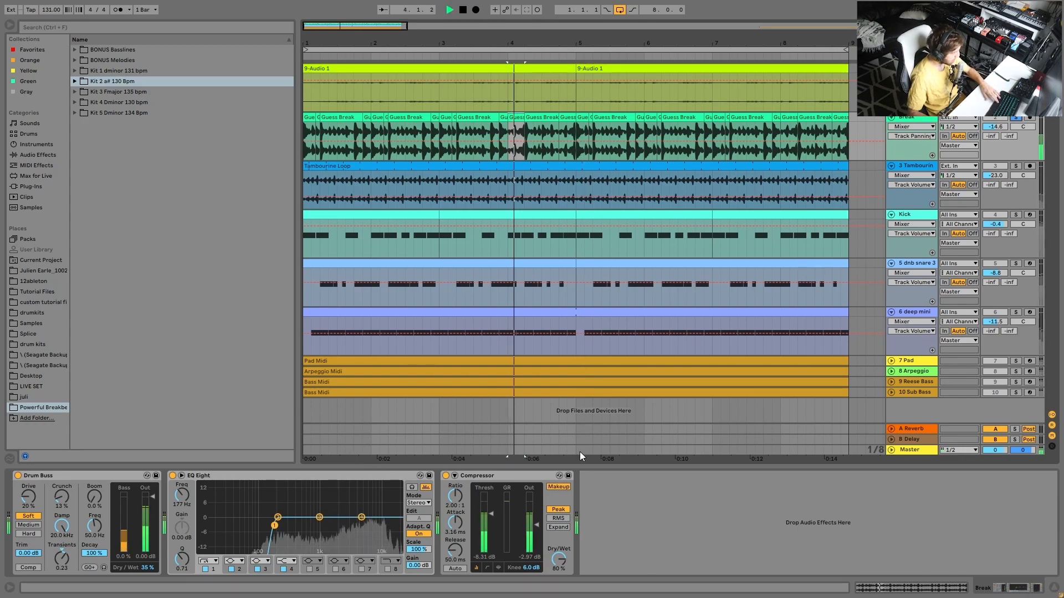
pyautogui.click(1017, 117)
pyautogui.press('space')
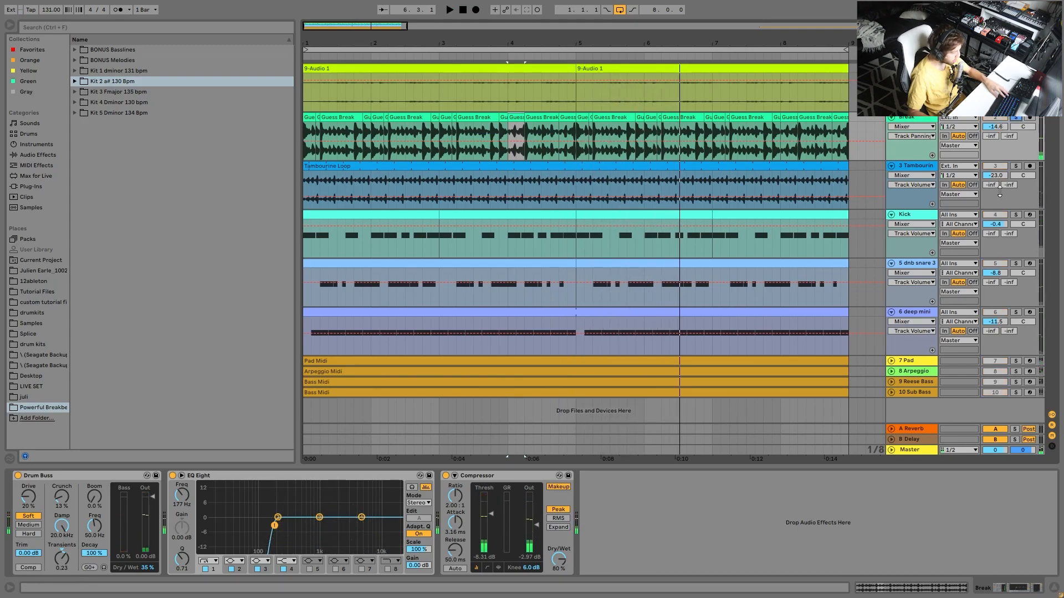
pyautogui.click(1019, 118)
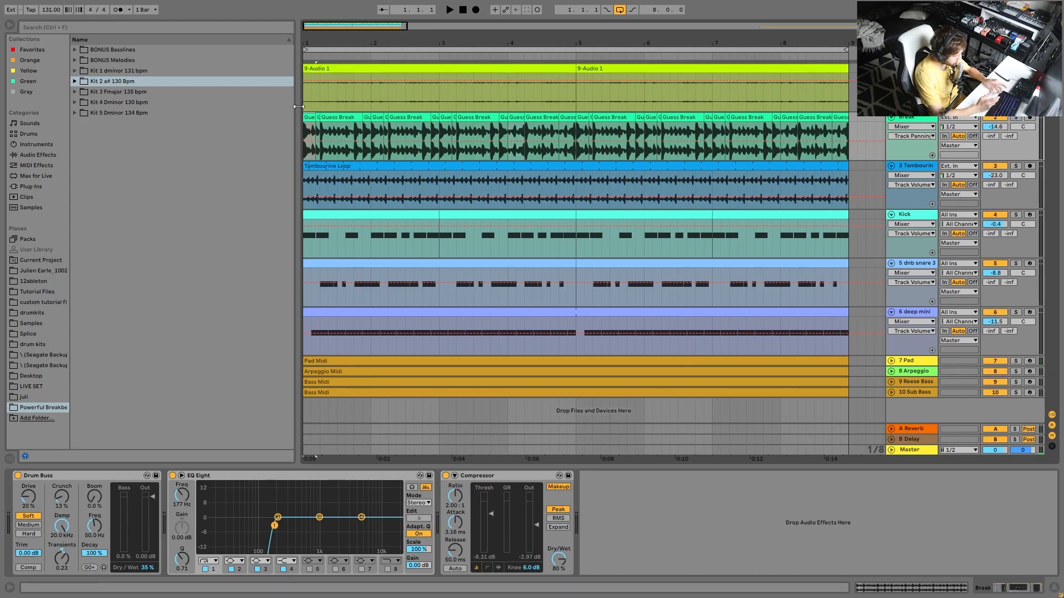
pyautogui.press('space')
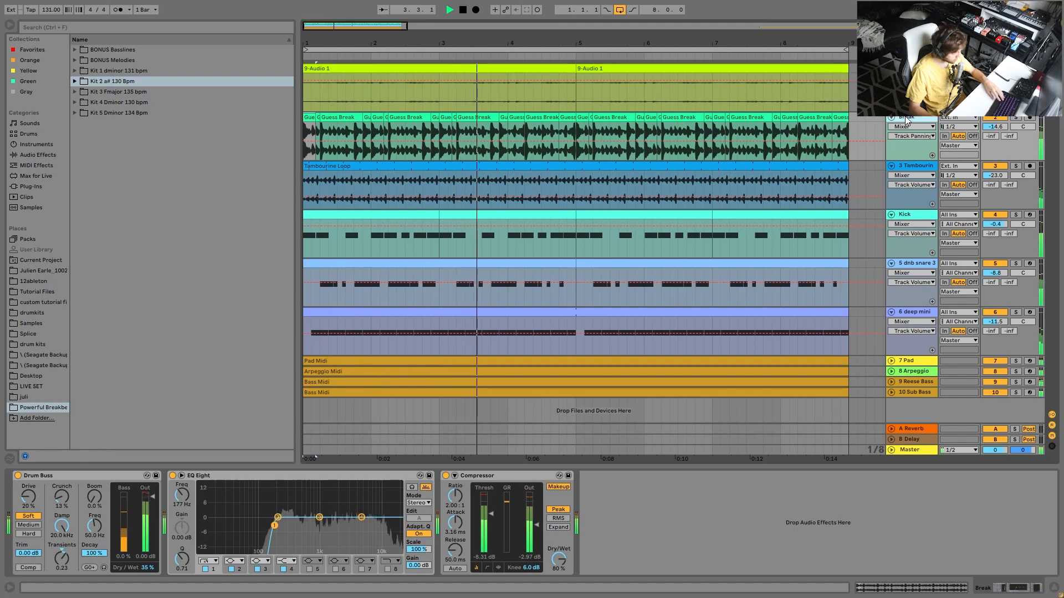
# Solo the Break, Tambourine Loop, Kick, dnb snare 3 and deep minimal hats tracks together and play them from bar 1
pyautogui.click(927, 312)
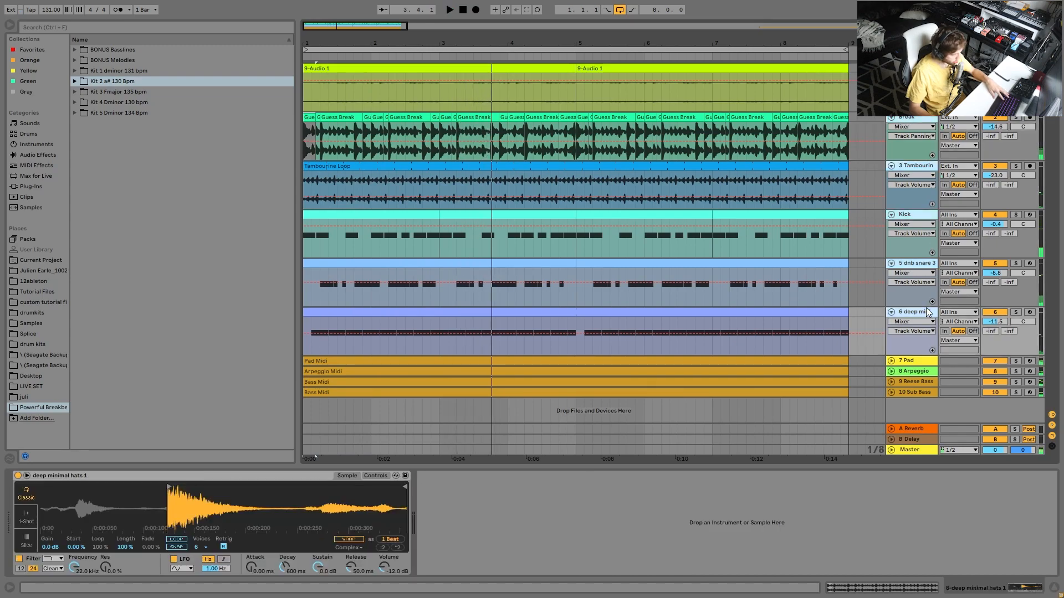
pyautogui.click(1016, 311)
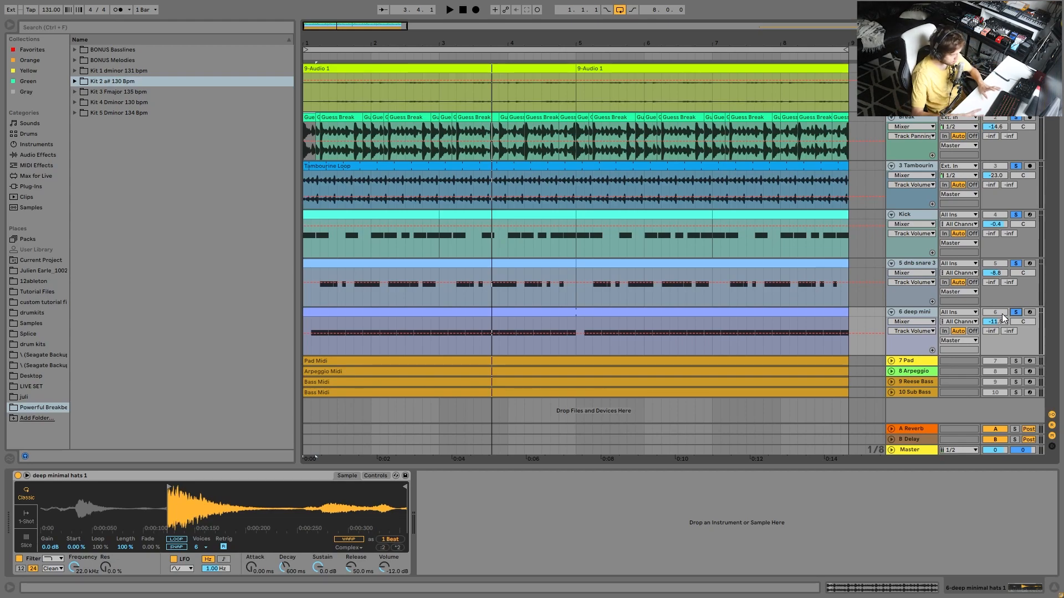
pyautogui.click(589, 166)
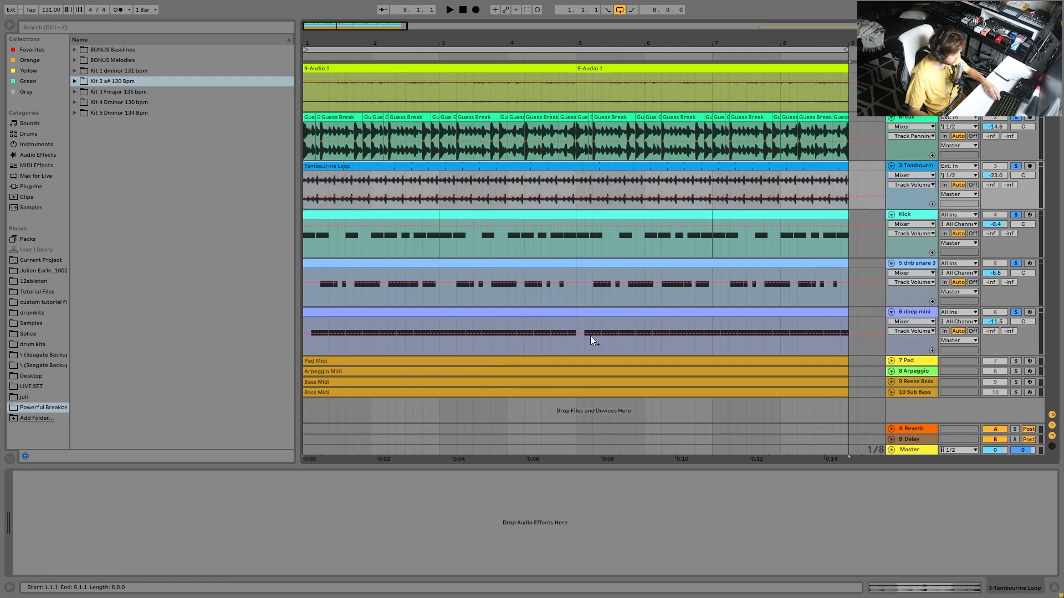
pyautogui.press('space')
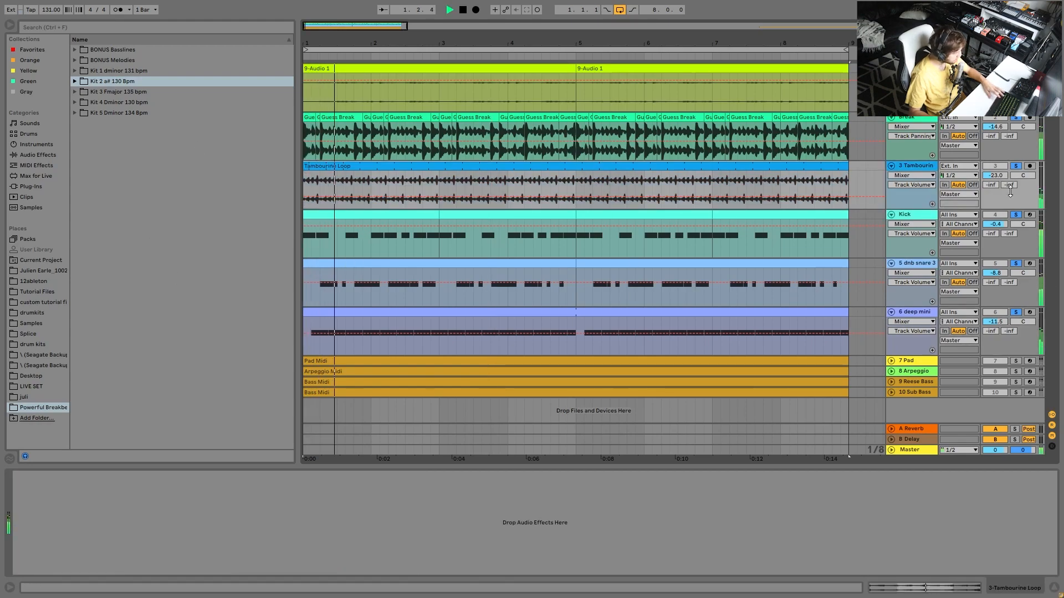
# Solo only the Tambourine Loop track and replay it from bar 1
pyautogui.click(1017, 165)
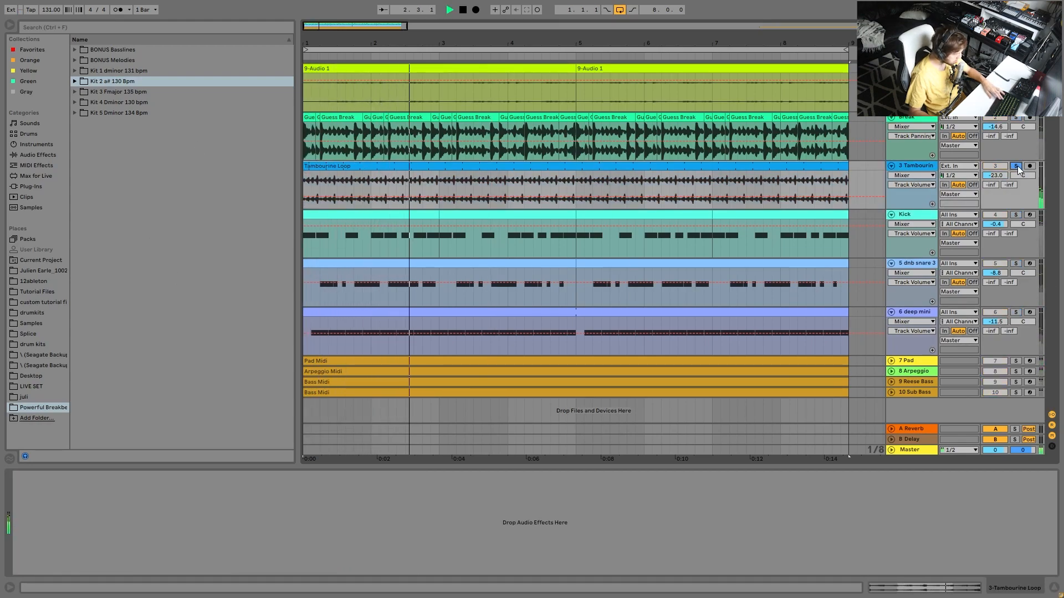
pyautogui.press('space')
pyautogui.press('space')
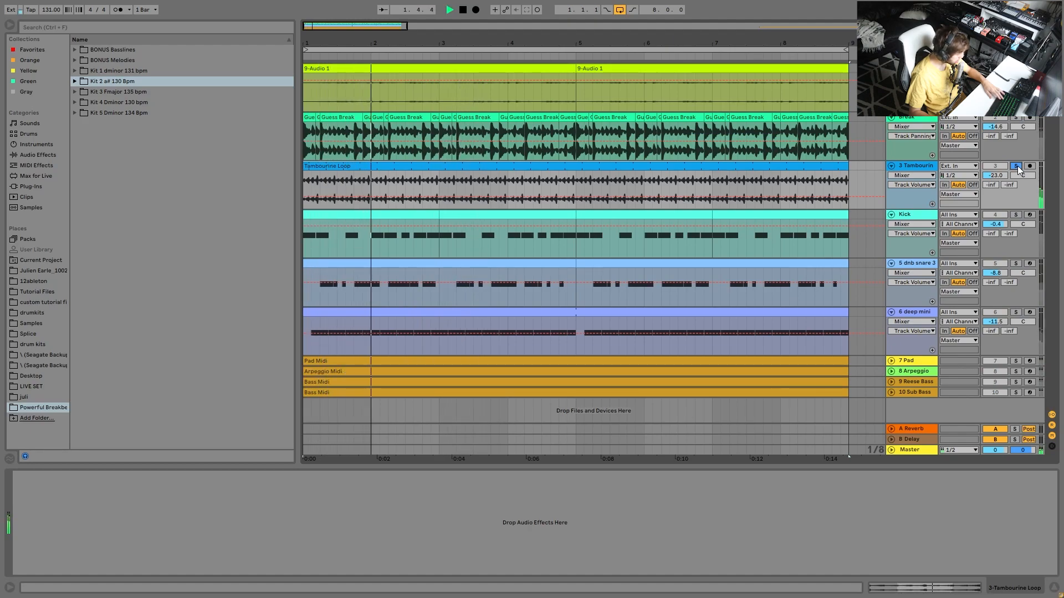
pyautogui.press('space')
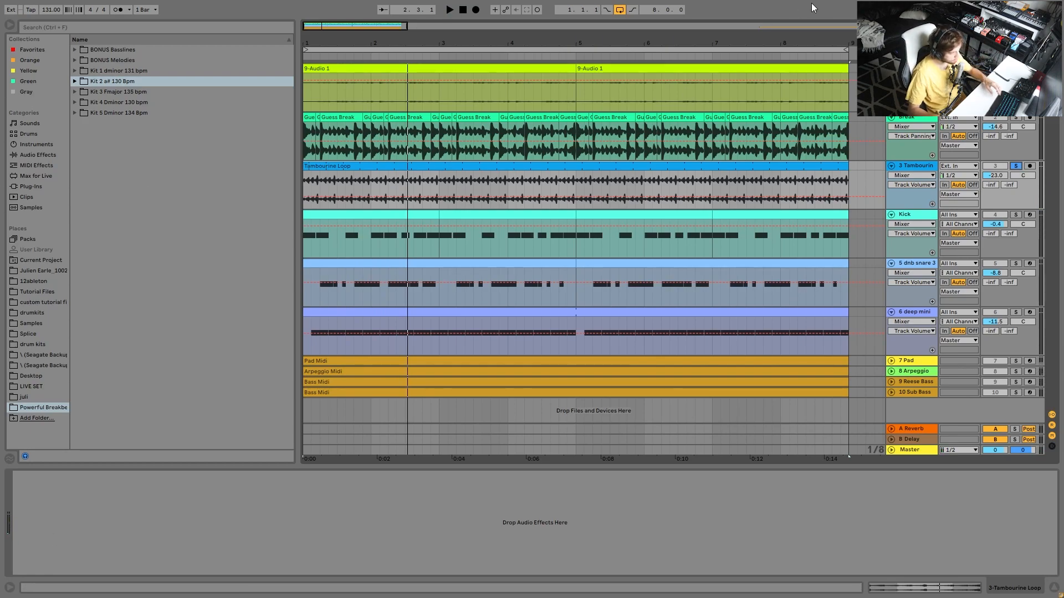
# Play the 9-Audio 1 layer, solo the Break track during playback, and stop with all solos cleared
pyautogui.press('space')
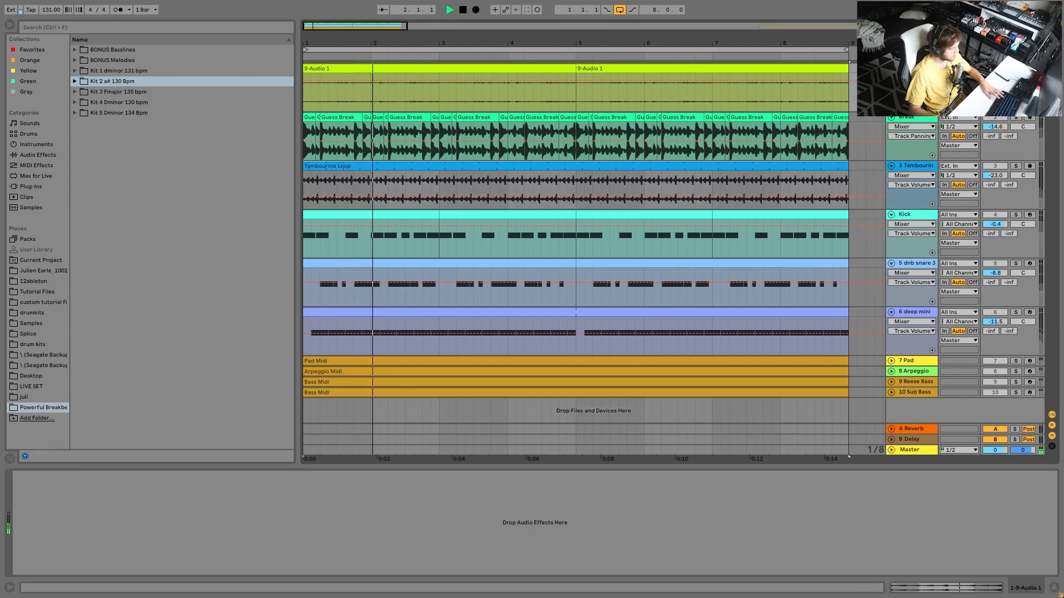
pyautogui.click(1017, 118)
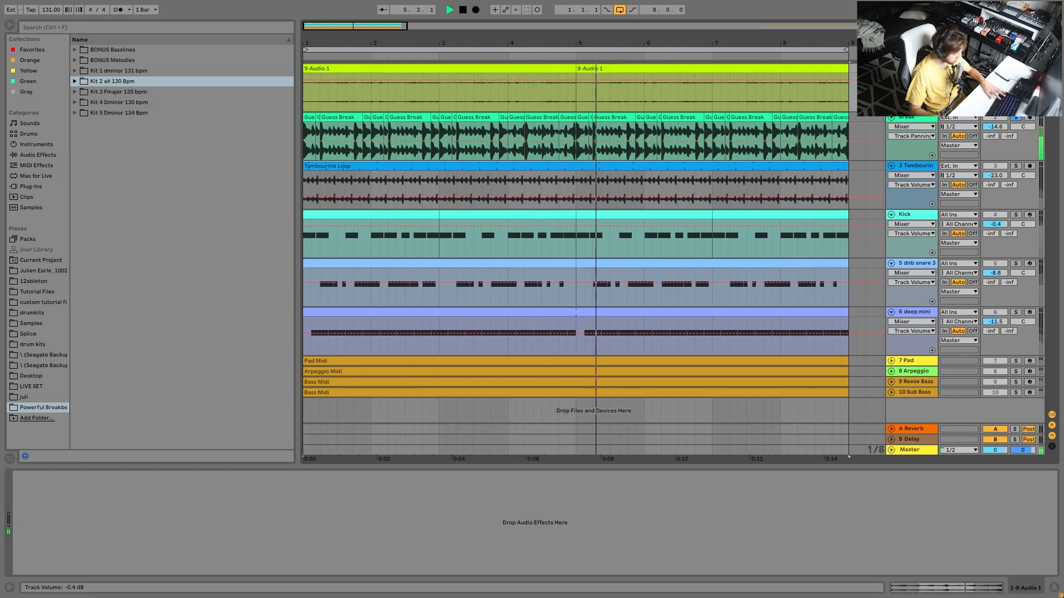
pyautogui.press('space')
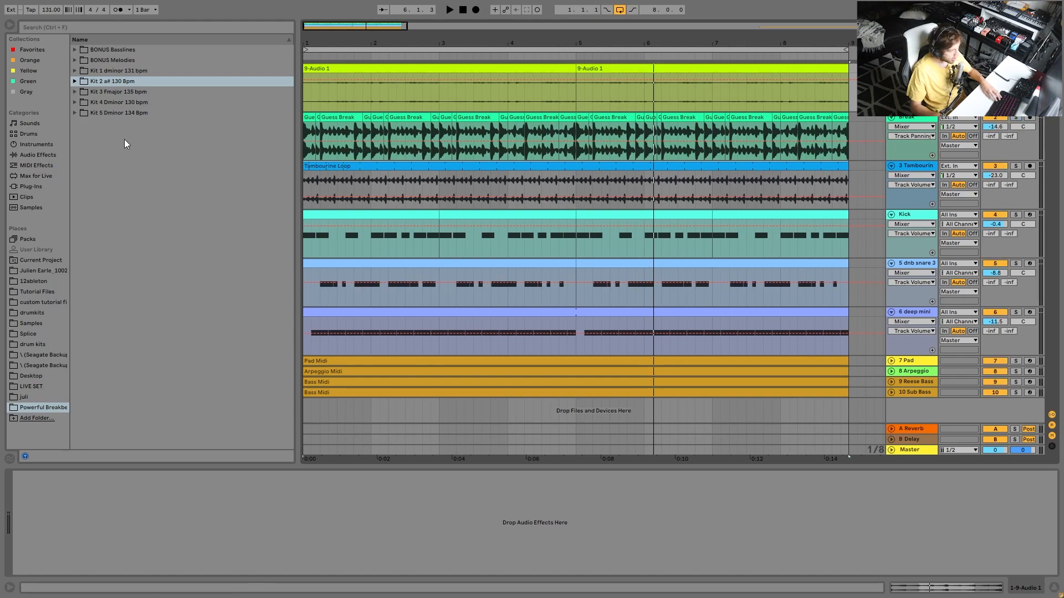
# Solo the Break track and play it from its first Guess Break slice
pyautogui.click(312, 138)
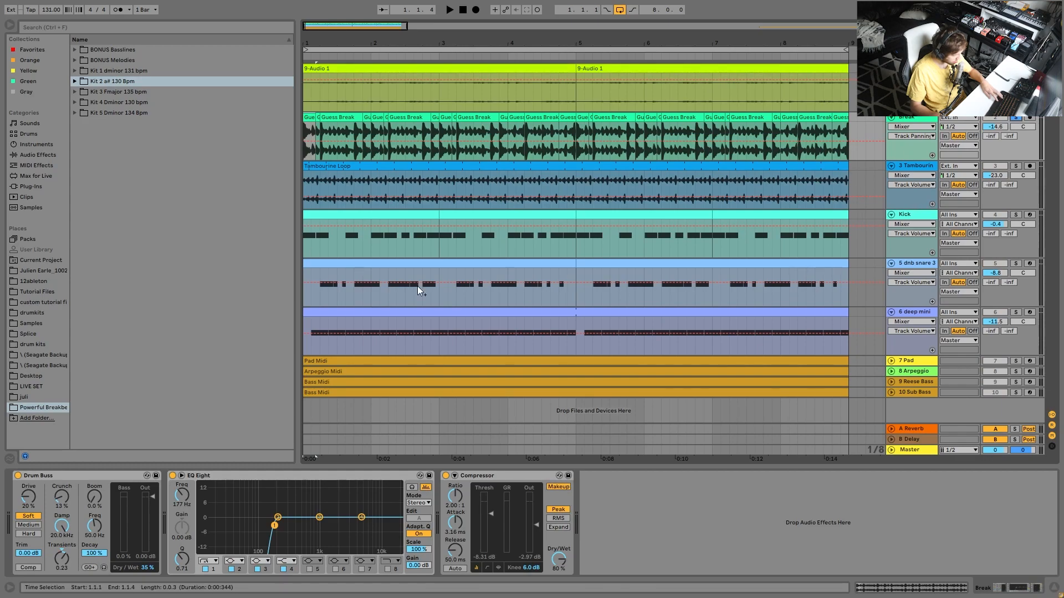
pyautogui.press('space')
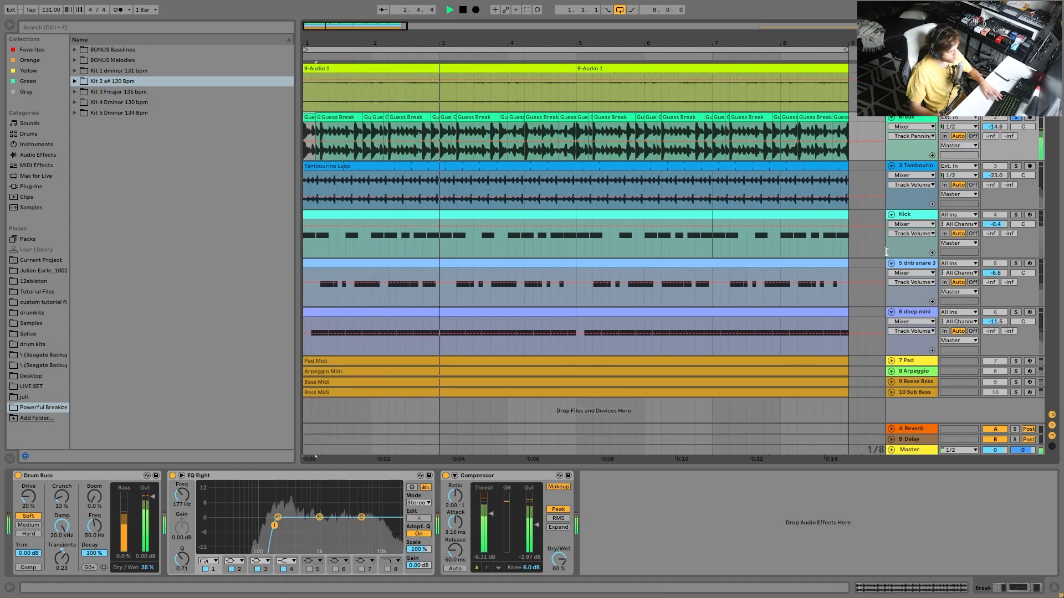
pyautogui.press('space')
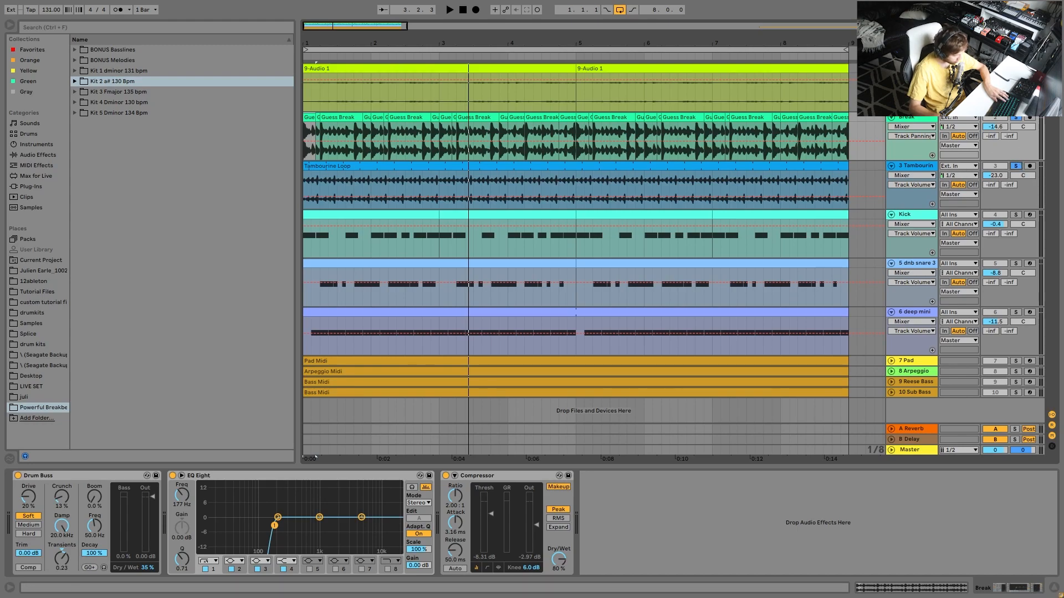
# Play the Break and Tambourine Loop tracks soloed together, and switch the solo to the Pad track
pyautogui.press('space')
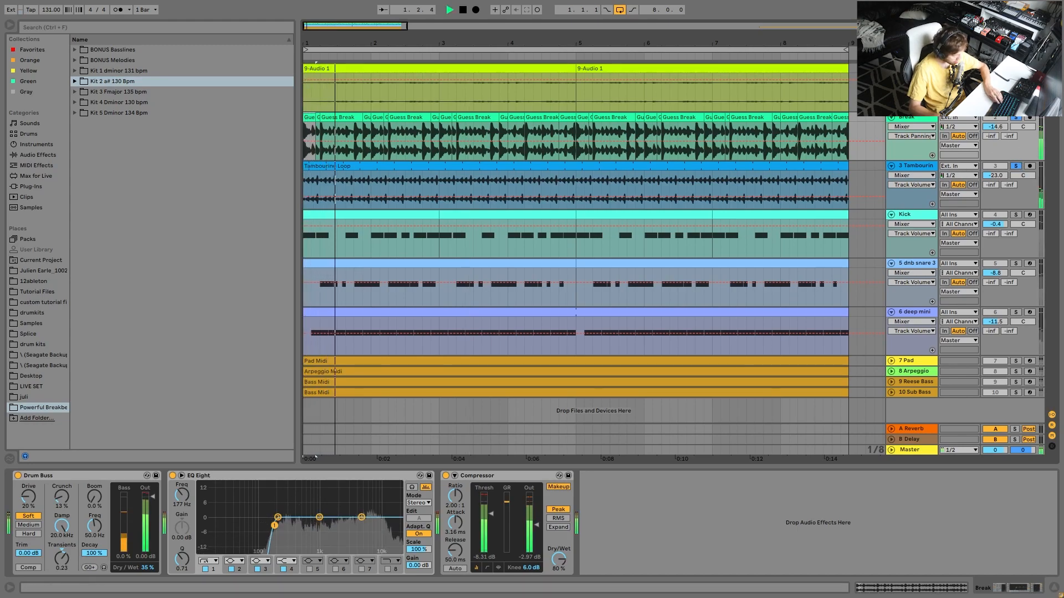
pyautogui.press('space')
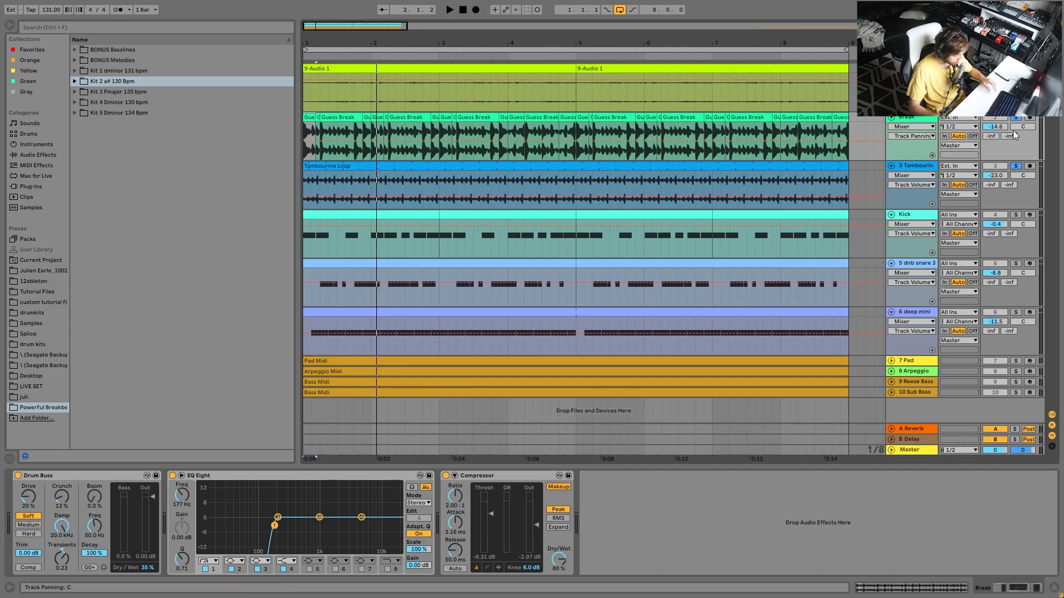
pyautogui.press('space')
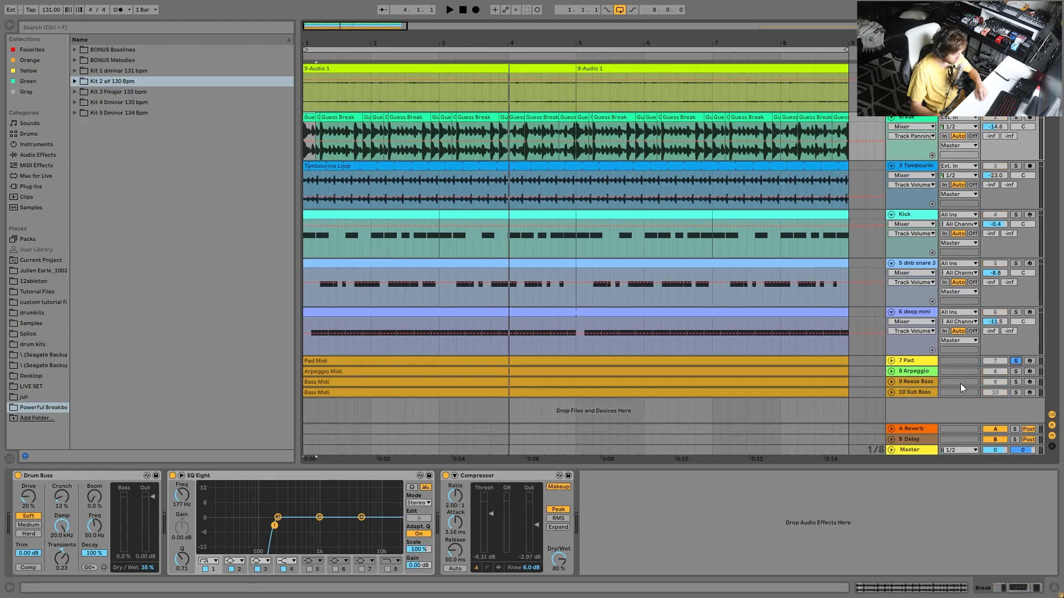
# Play the soloed Pad track, expand it, and view its Pad Midi clip and device chain
pyautogui.press('space')
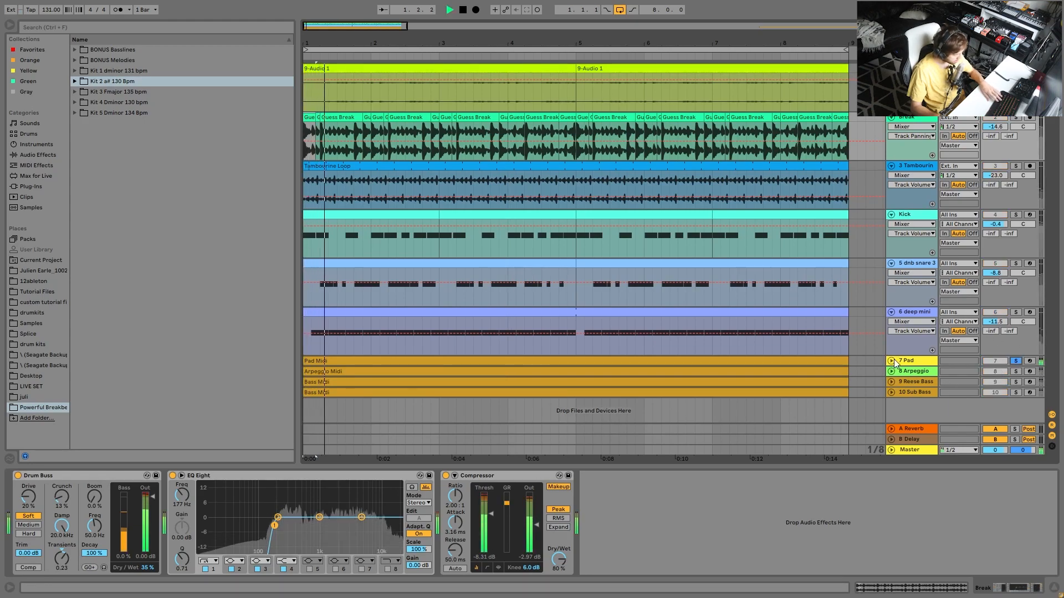
pyautogui.click(891, 361)
pyautogui.doubleClick(641, 363)
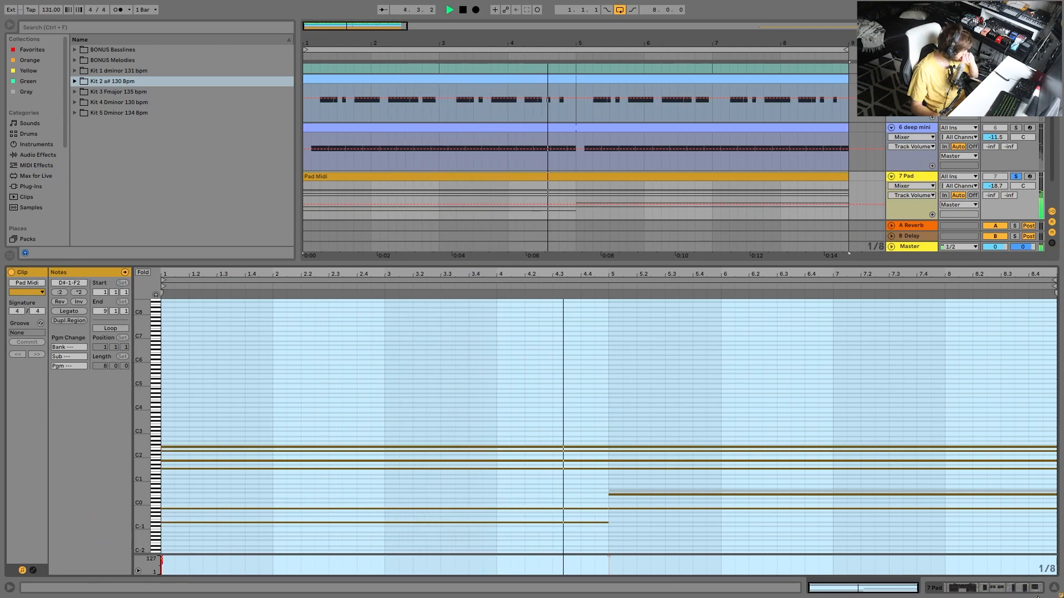
pyautogui.click(1046, 588)
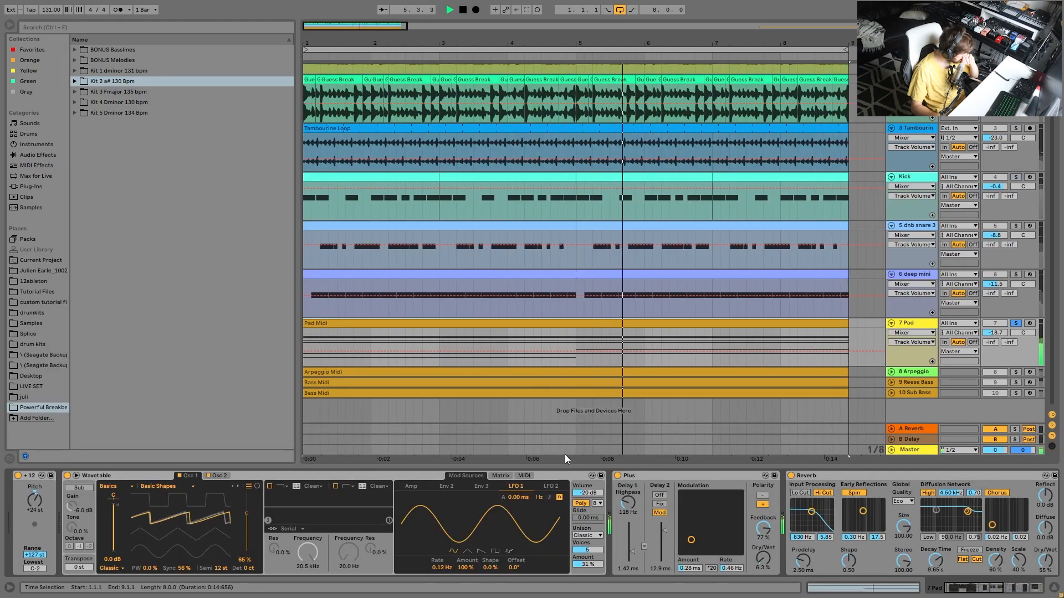
pyautogui.doubleClick(527, 326)
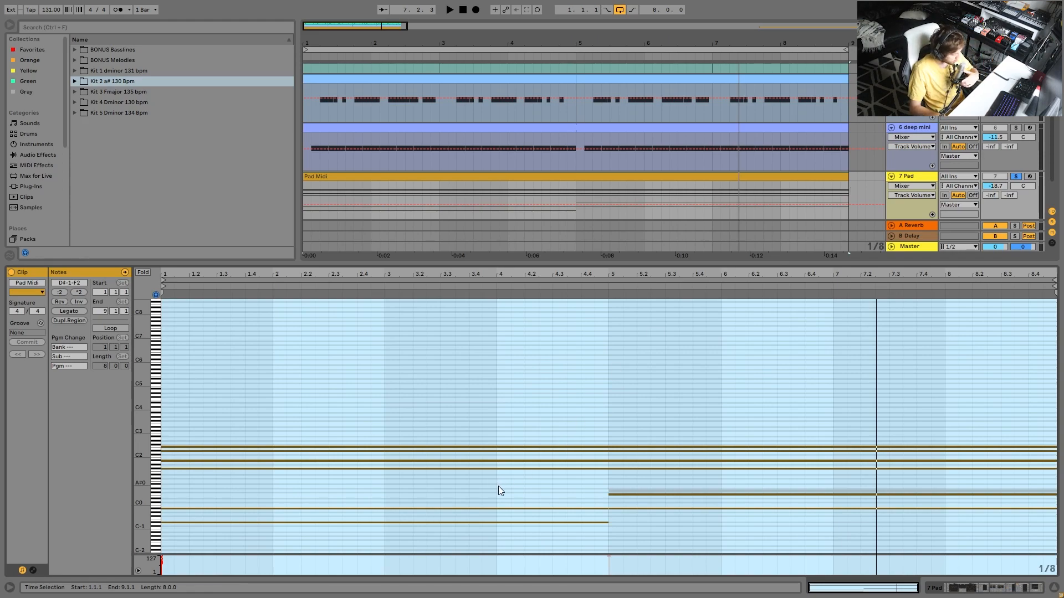
# Select the low D#-1 and A#-1 notes in the first four bars of the Pad clip and delete the deactivated G0 note at bar 5
pyautogui.moveTo(509, 548); pyautogui.dragTo(453, 506)
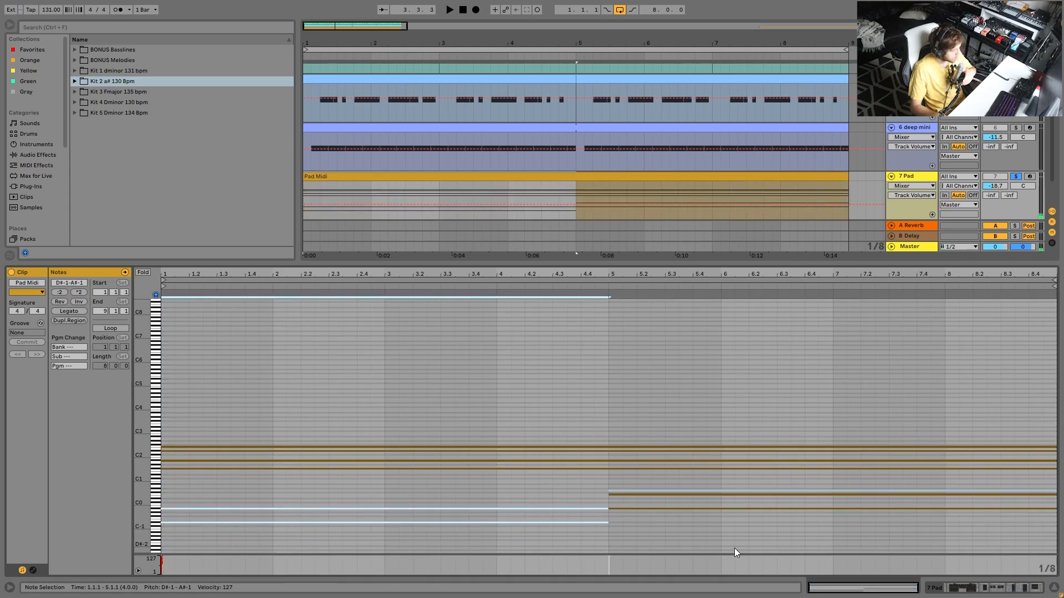
pyautogui.moveTo(155, 502); pyautogui.dragTo(164, 500)
pyautogui.doubleClick(766, 435)
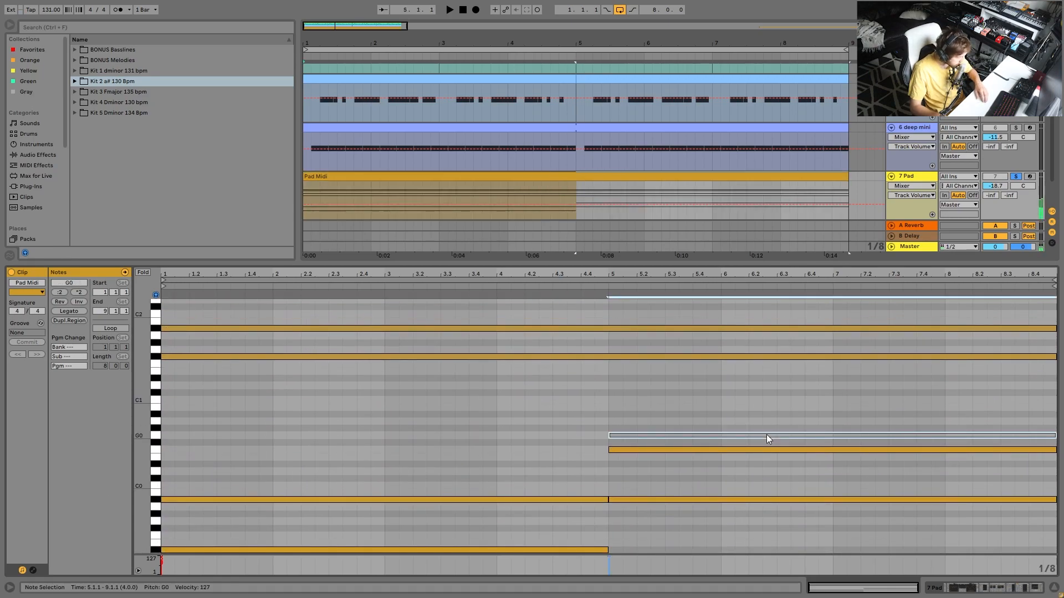
# Examine the Pad chords by selecting the F0 and A#-1 notes from bar 5 and the upper D#2 to F2 notes
pyautogui.moveTo(664, 528); pyautogui.dragTo(648, 312)
pyautogui.moveTo(672, 431); pyautogui.dragTo(677, 566)
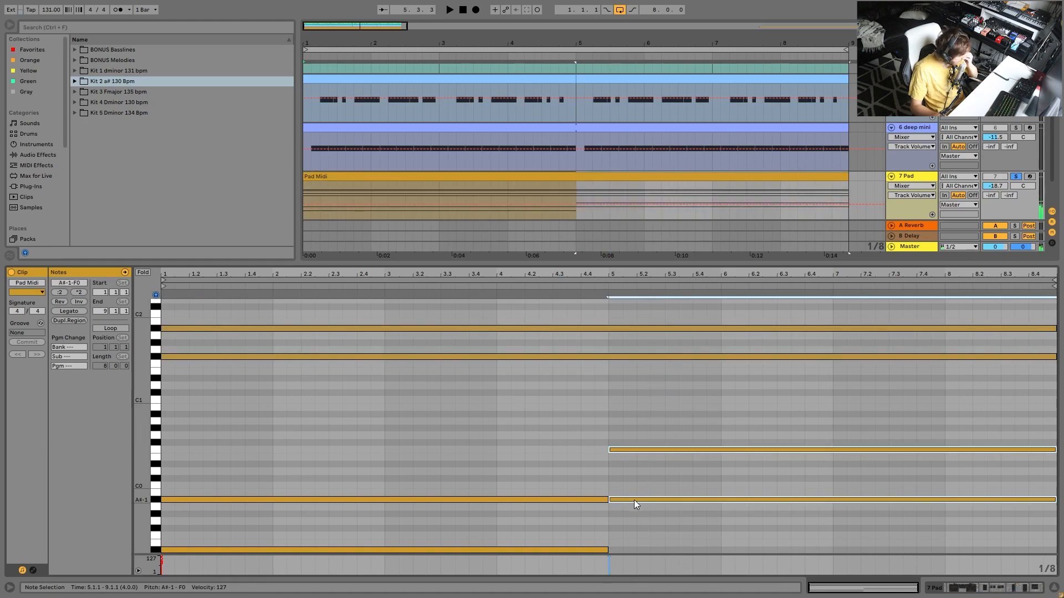
pyautogui.moveTo(678, 426); pyautogui.dragTo(733, 453)
pyautogui.scroll(-2, 683, 461)
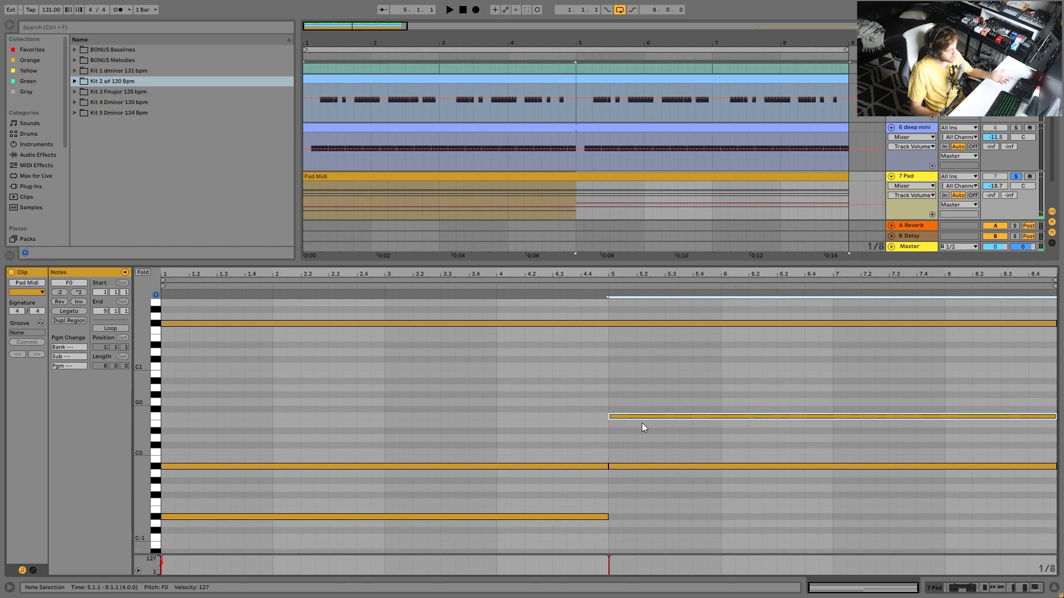
pyautogui.moveTo(140, 478); pyautogui.dragTo(125, 478)
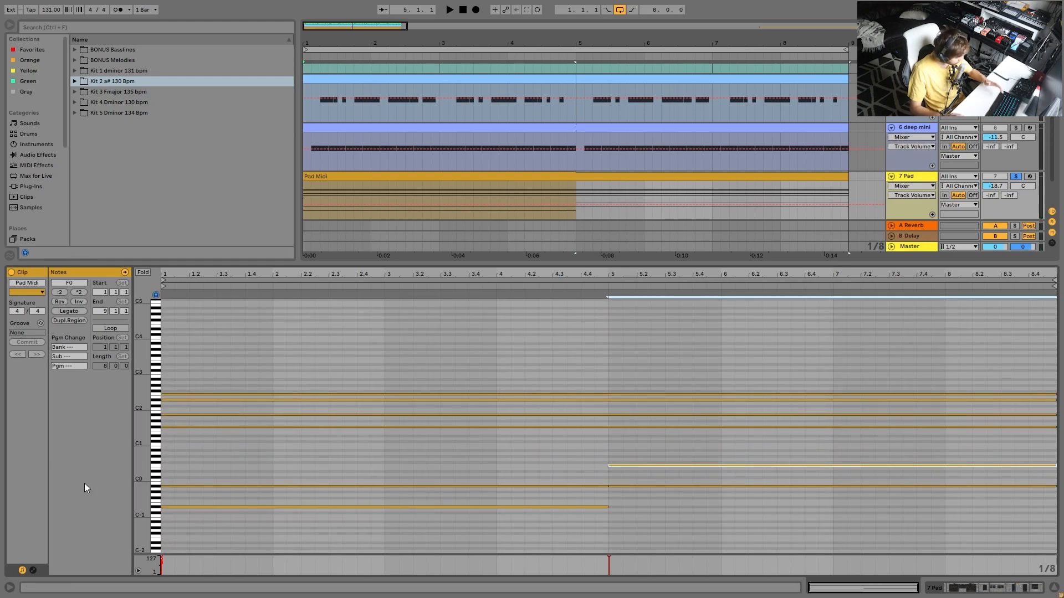
pyautogui.moveTo(204, 464); pyautogui.dragTo(164, 393)
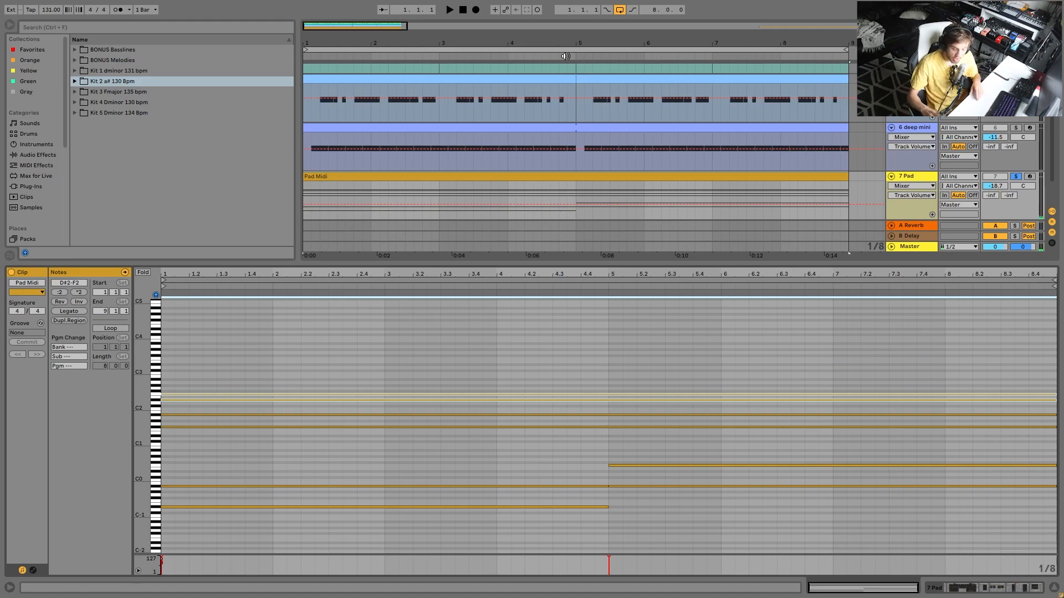
# Play the Pad and inspect its Wavetable synth's Osc 2 settings and modulation matrix
pyautogui.press('space')
pyautogui.click(973, 592)
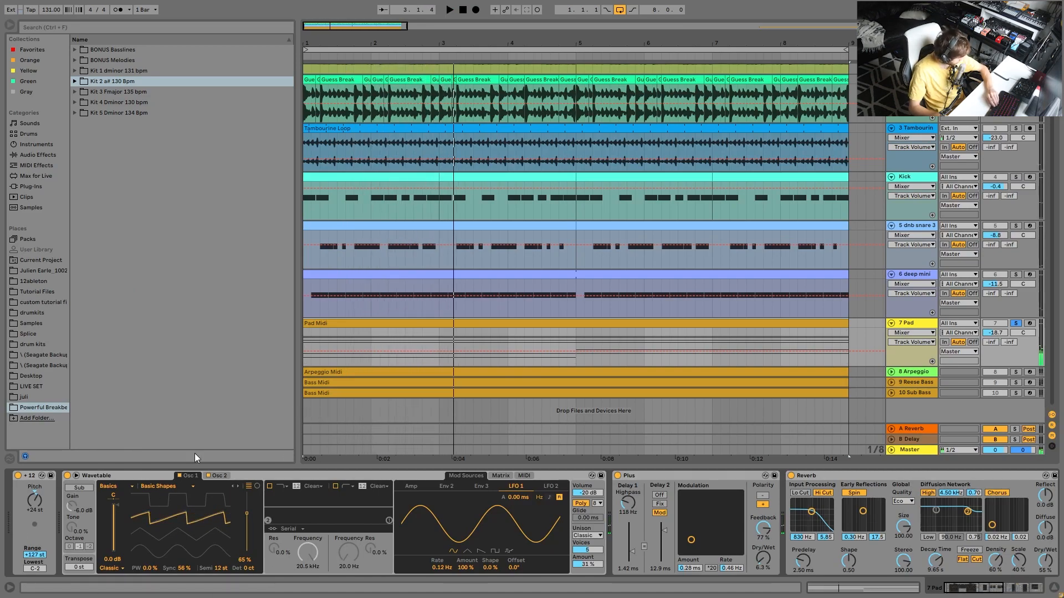
pyautogui.click(226, 475)
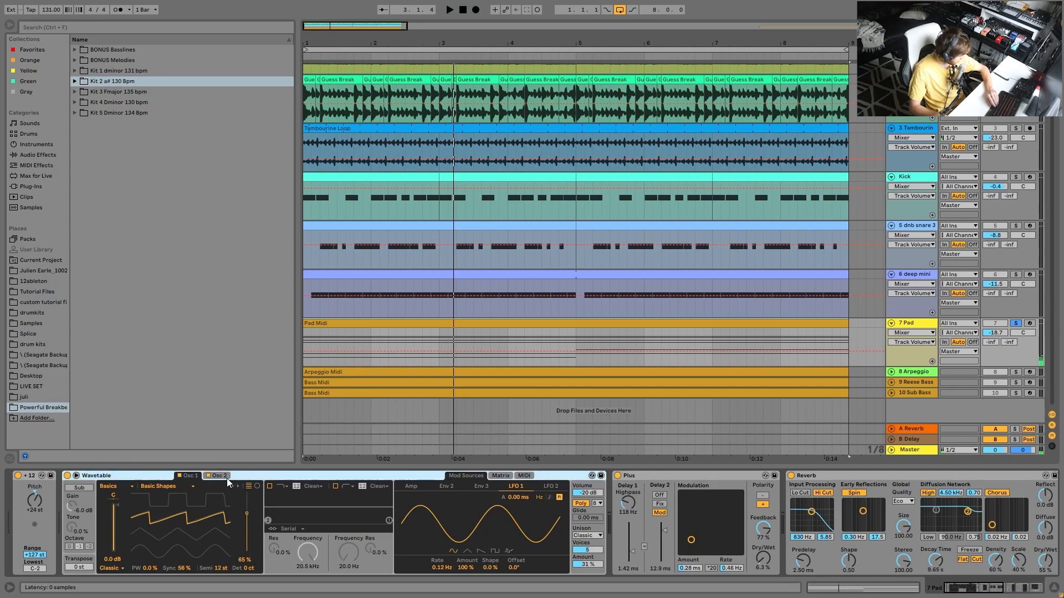
pyautogui.press('space')
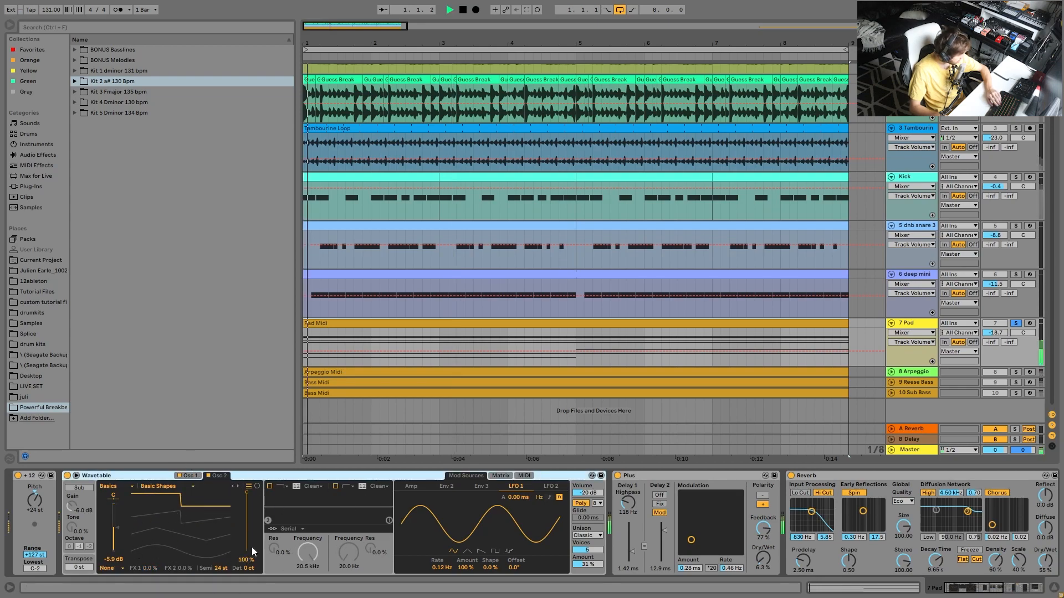
pyautogui.click(513, 475)
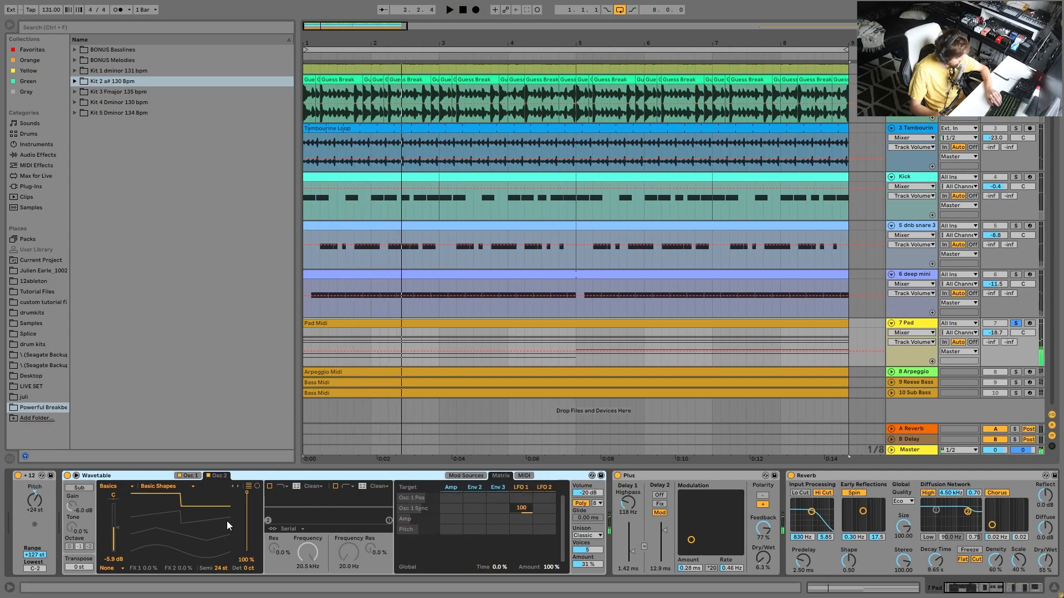
# Play the Pad with Osc 1 shown, reset the LFO 1 modulation of Osc 1 Sync to 0, and restore it to 100
pyautogui.click(188, 473)
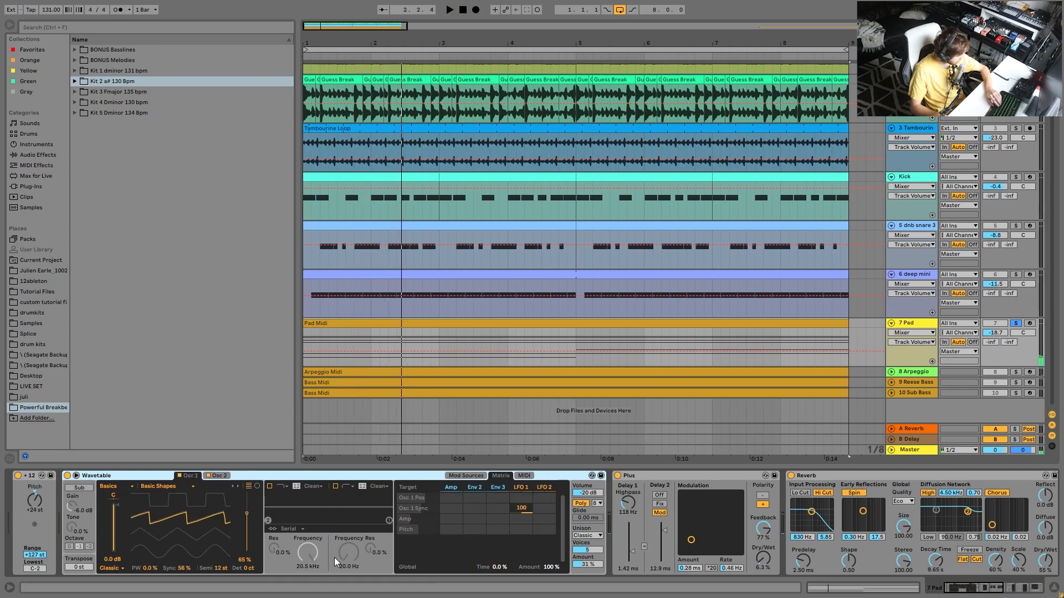
pyautogui.press('space')
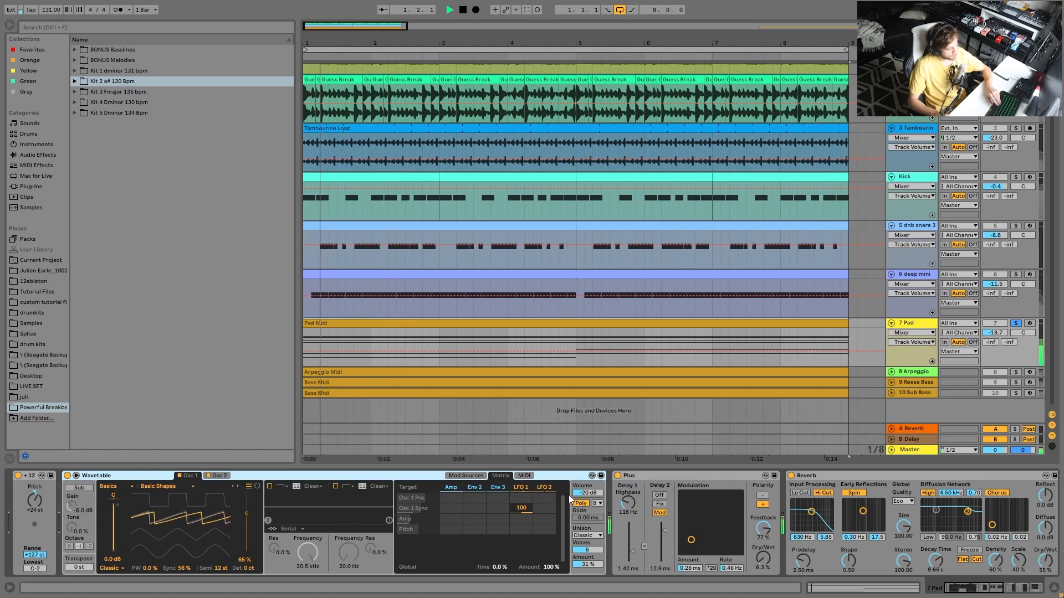
pyautogui.doubleClick(509, 507)
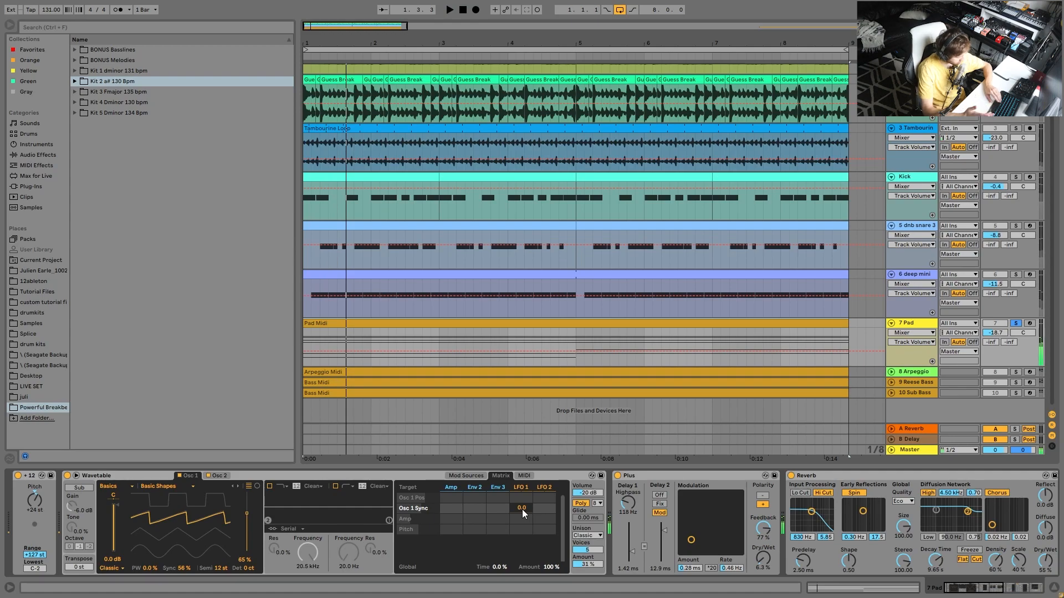
pyautogui.doubleClick(522, 509)
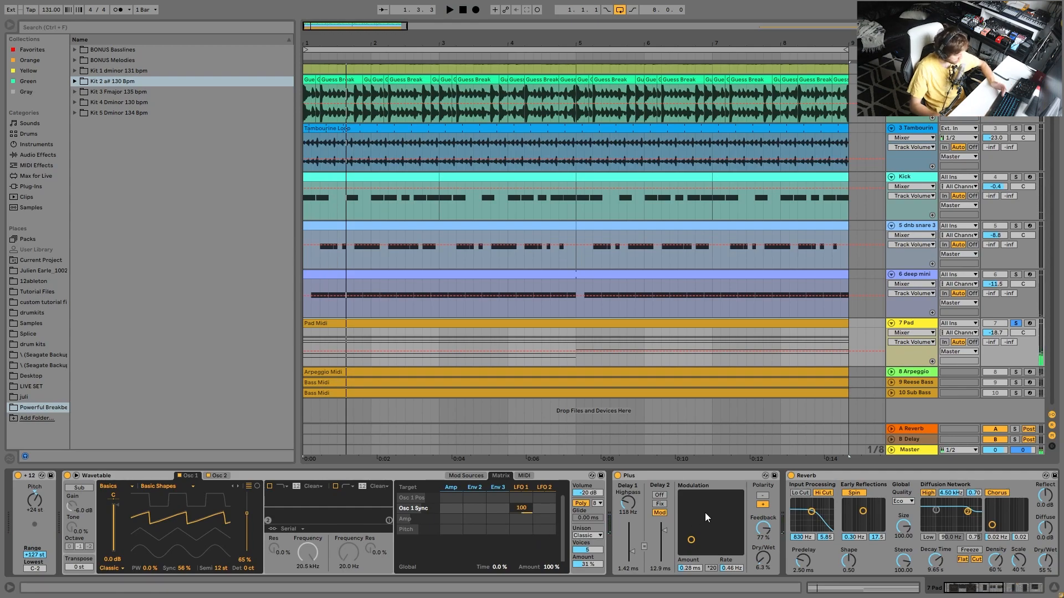
# Review the Pad track's effects and delete the Compressor between Drum Buss and Auto Filter
pyautogui.hscroll(5, 704, 513)
pyautogui.hscroll(2, 638, 493)
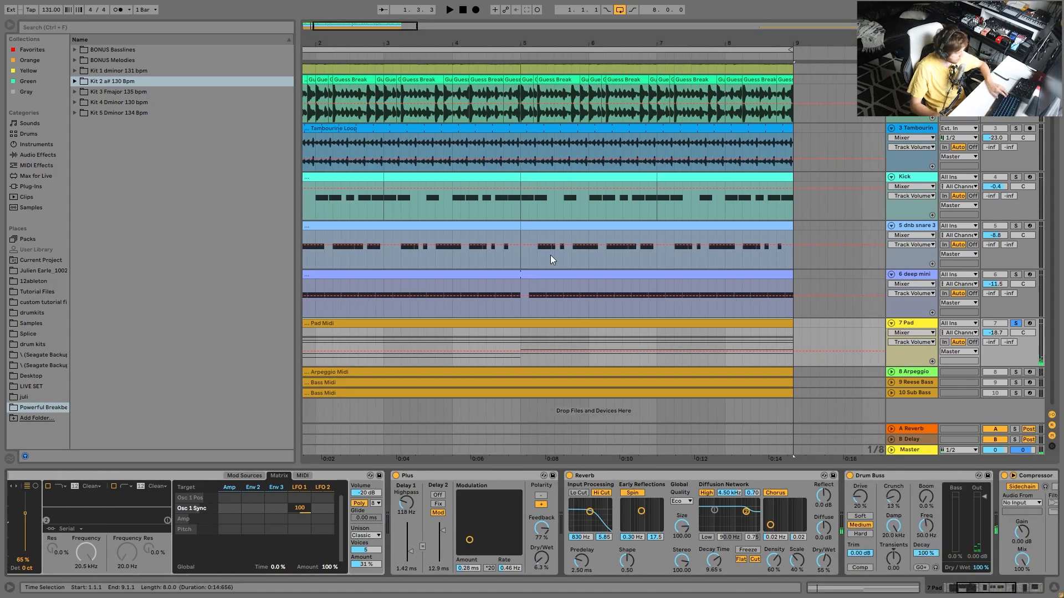
pyautogui.hscroll(-2, 550, 255)
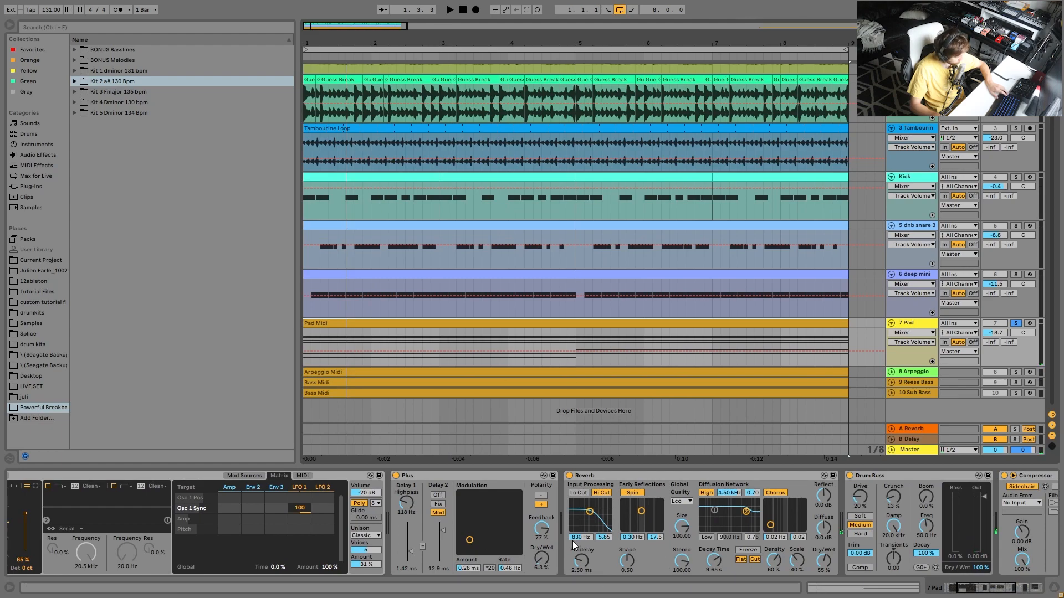
pyautogui.hscroll(7, 637, 527)
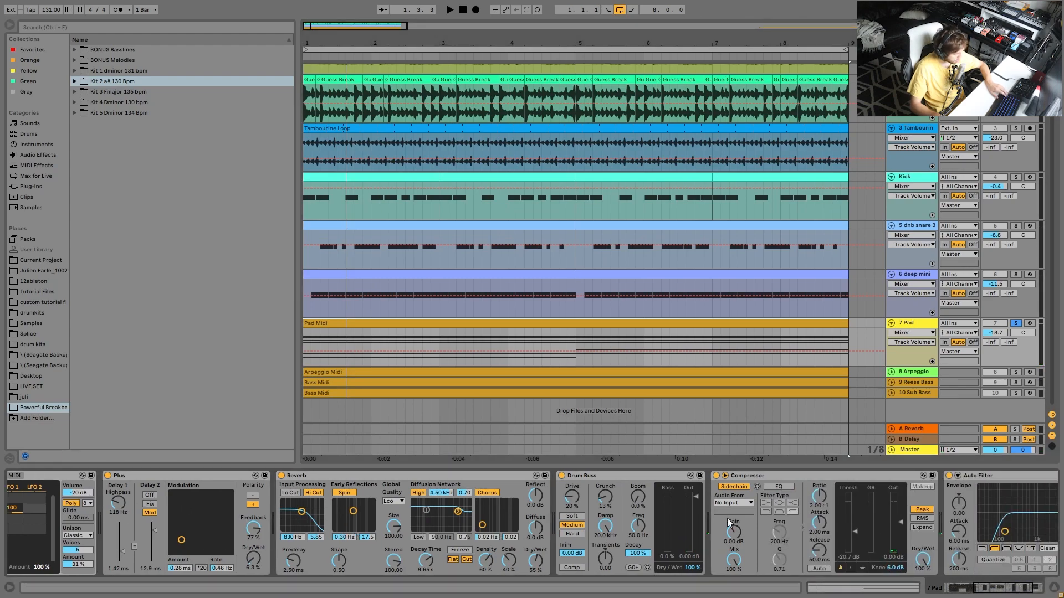
pyautogui.click(888, 477)
pyautogui.press('Delete')
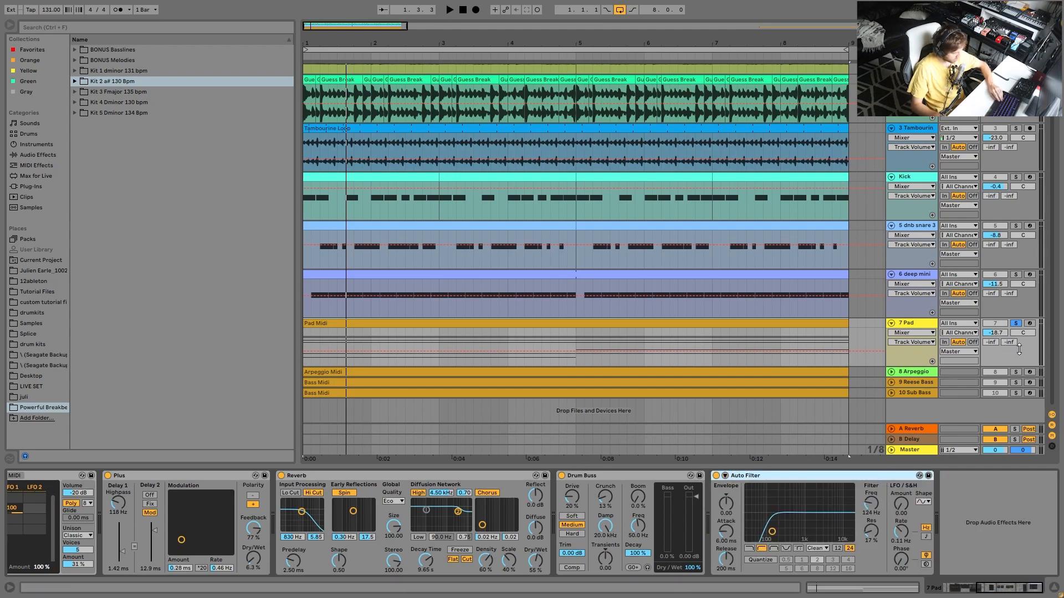
# Solo and expand the Arpeggio track, play it, and open its Arpeggio Midi clip
pyautogui.click(1015, 372)
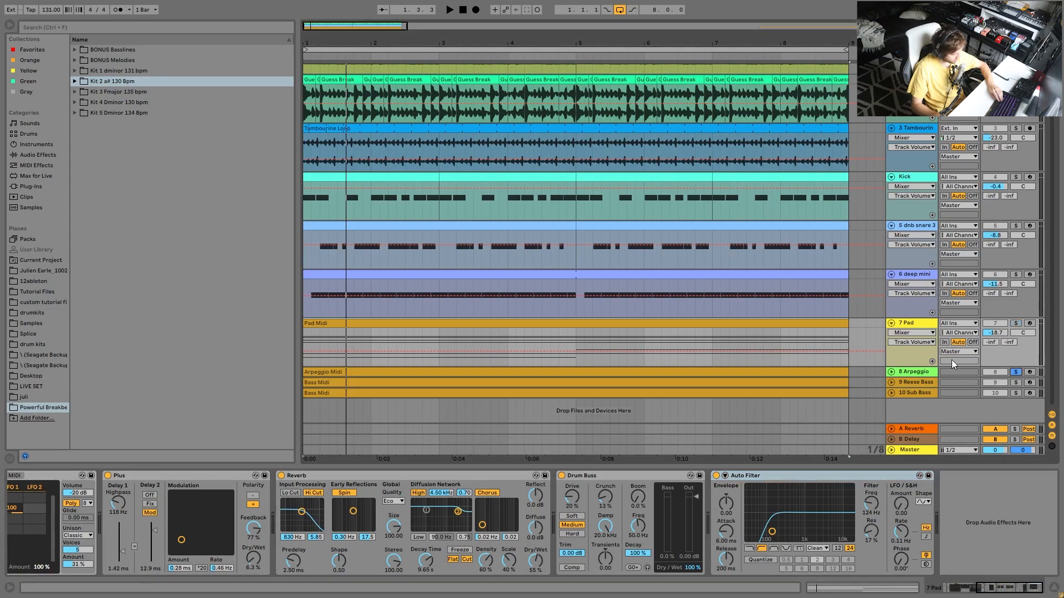
pyautogui.click(891, 372)
pyautogui.press('space')
pyautogui.doubleClick(825, 373)
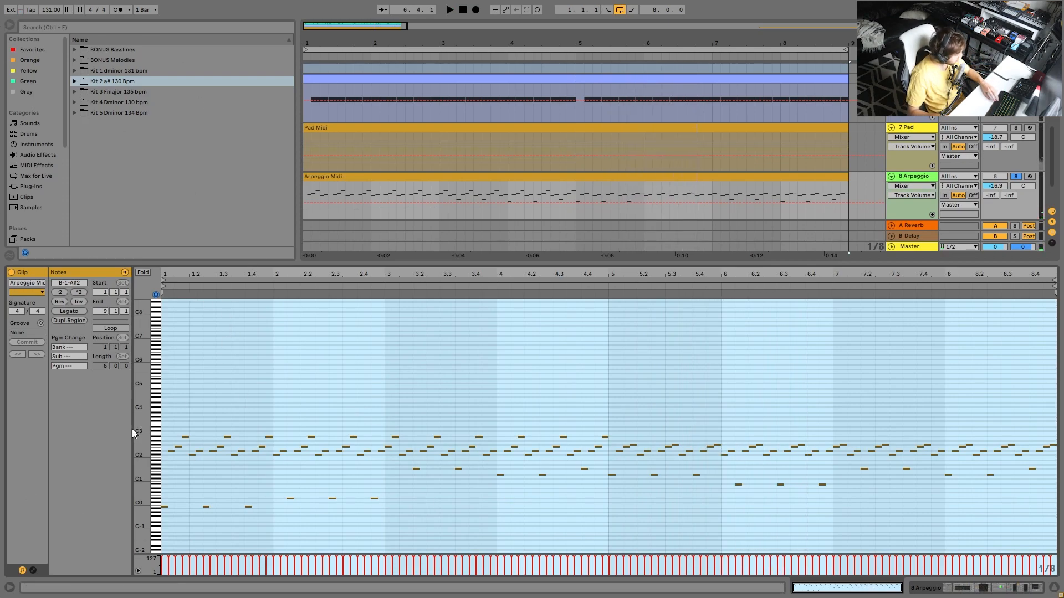
# Examine the Arpeggio clip's notes during playback, selecting the low B-1 notes in bar 1 and the whole D#2 row
pyautogui.moveTo(157, 421); pyautogui.dragTo(136, 417)
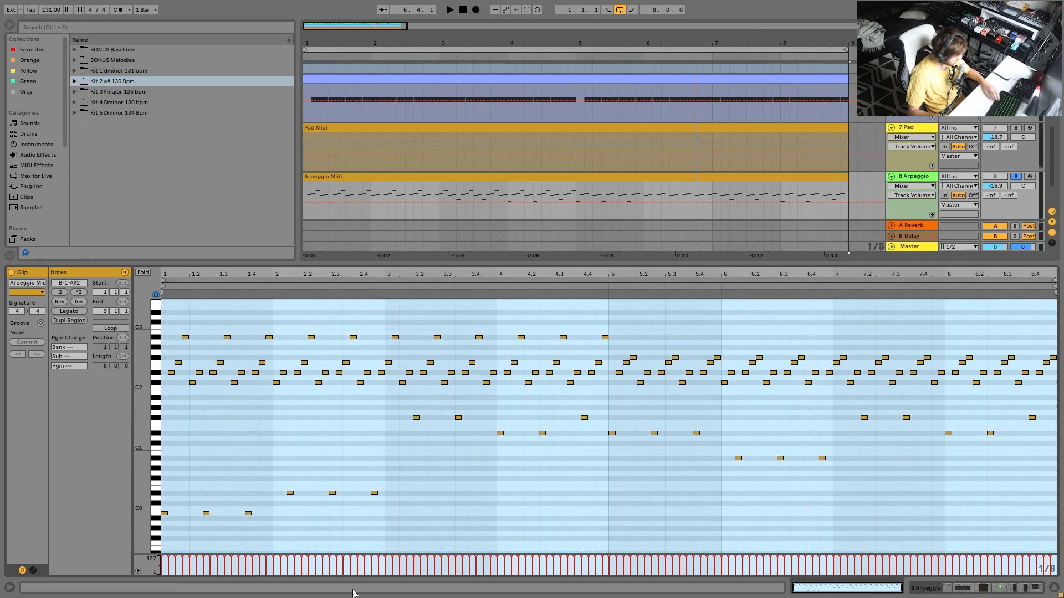
pyautogui.press('space')
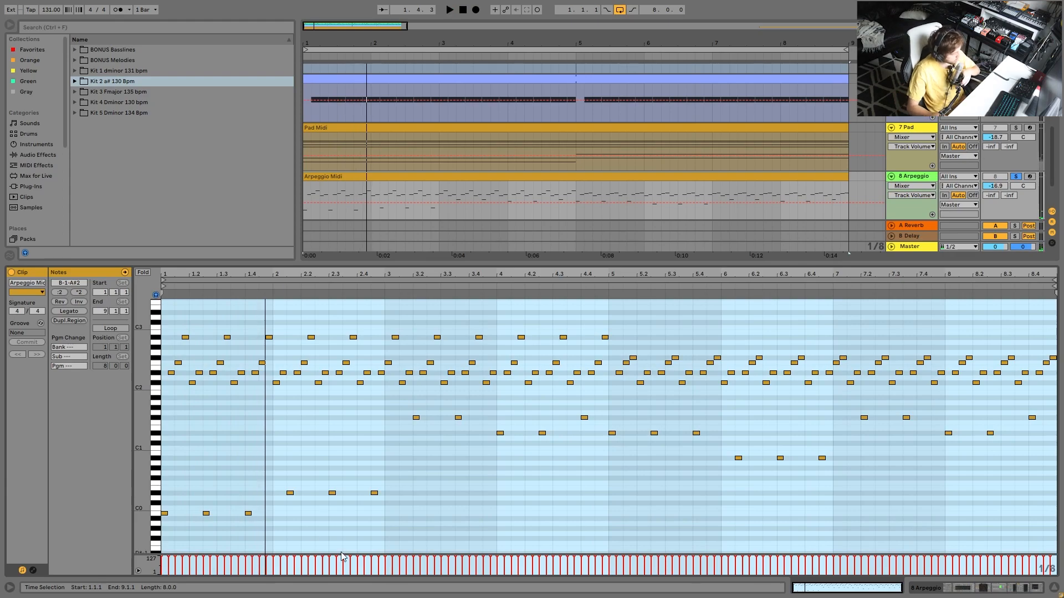
pyautogui.moveTo(298, 527); pyautogui.dragTo(33, 515)
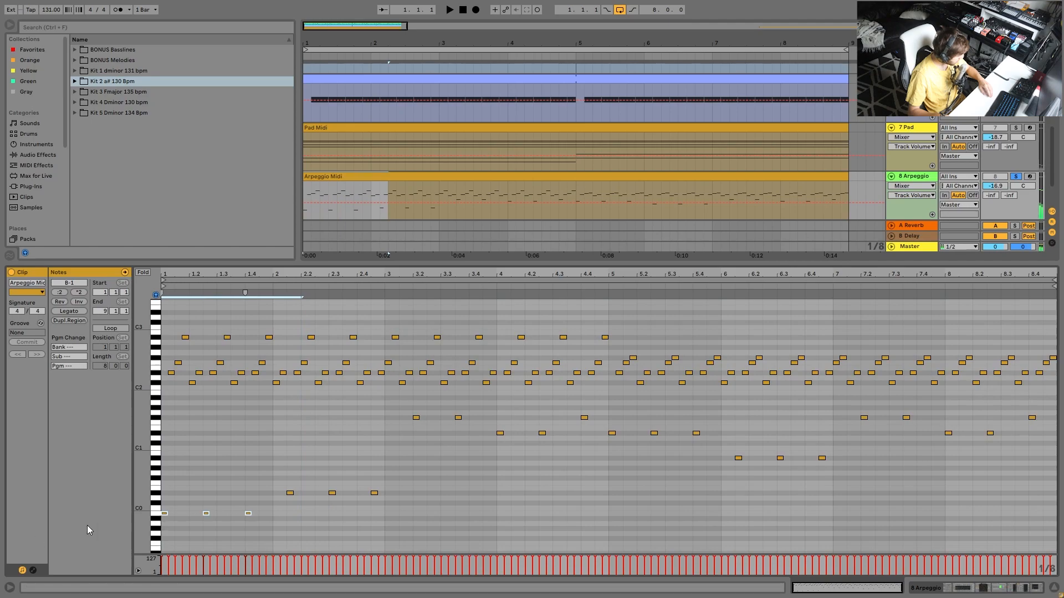
pyautogui.click(163, 377)
pyautogui.click(157, 379)
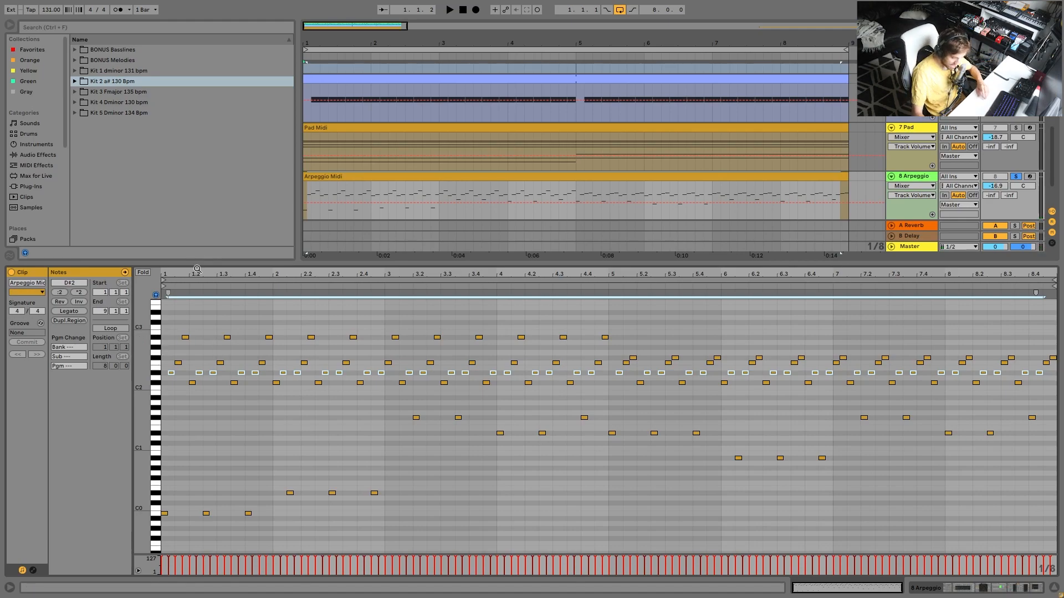
pyautogui.press('space')
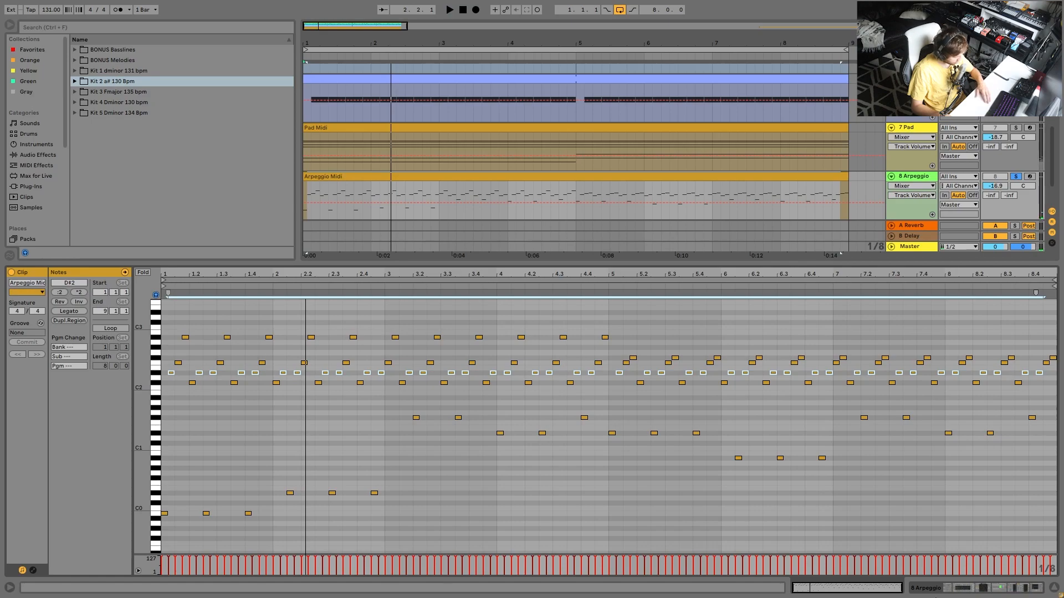
# Delete the Arpeggiator from the Arpeggio track's device chain
pyautogui.click(918, 589)
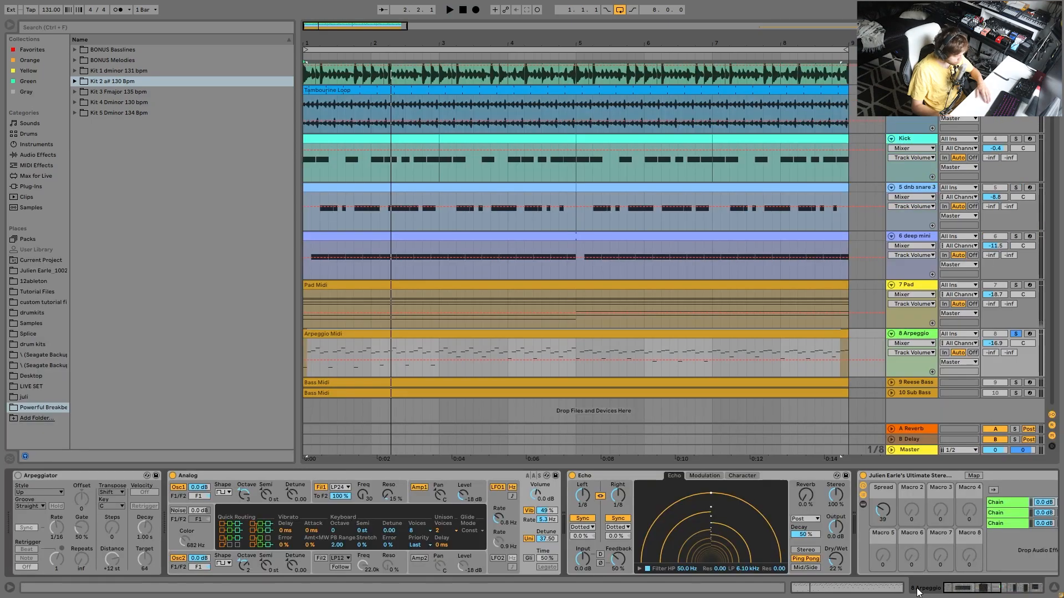
pyautogui.click(118, 472)
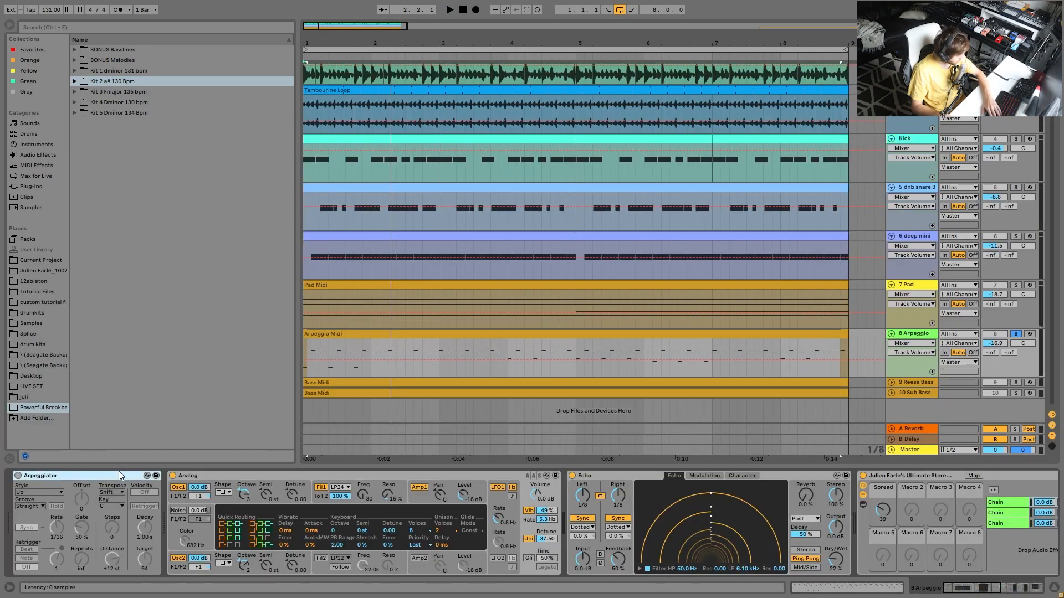
pyautogui.press('Delete')
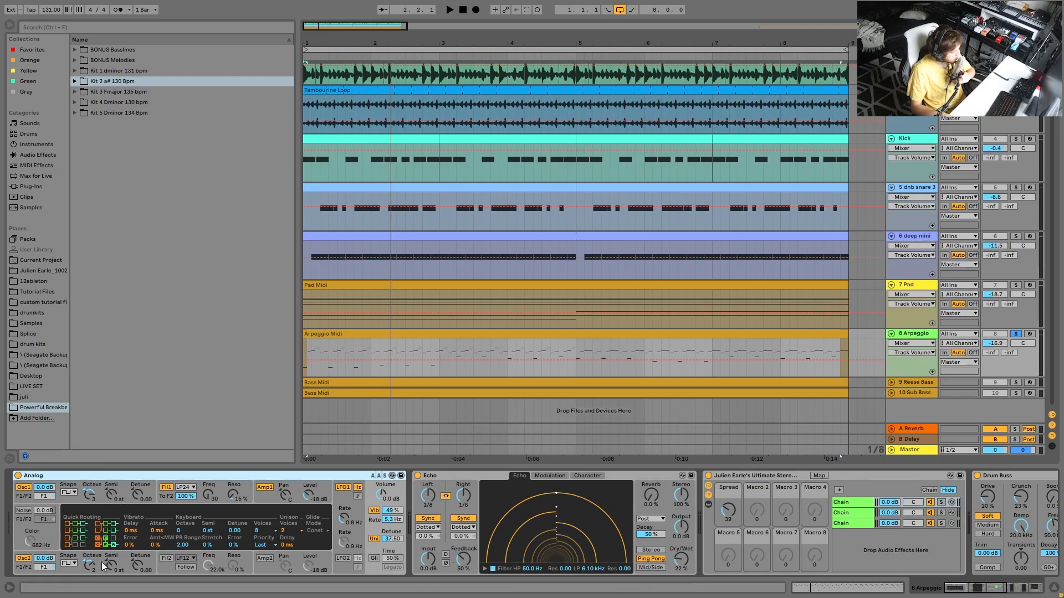
# Inspect the Analog synth's filter and amp settings and the effects that follow it on the Arpeggio track
pyautogui.click(211, 480)
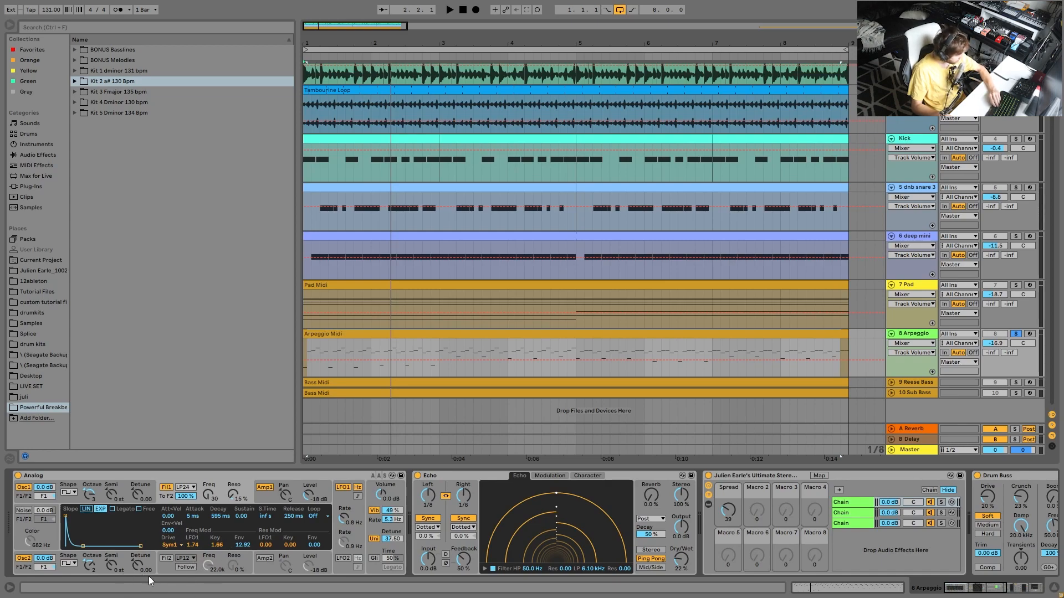
pyautogui.click(269, 497)
pyautogui.click(369, 527)
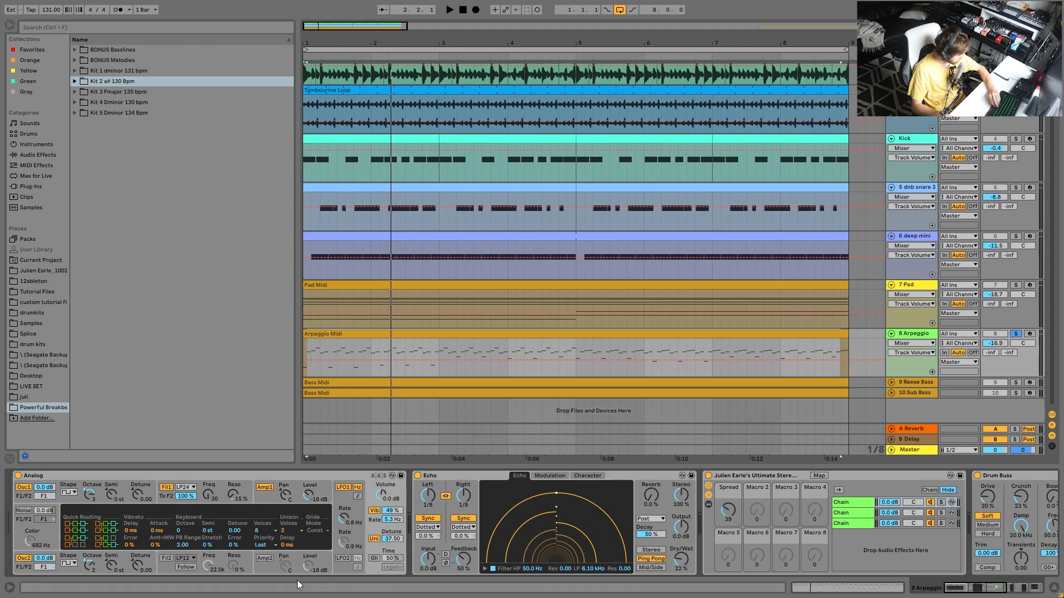
pyautogui.hscroll(15, 680, 562)
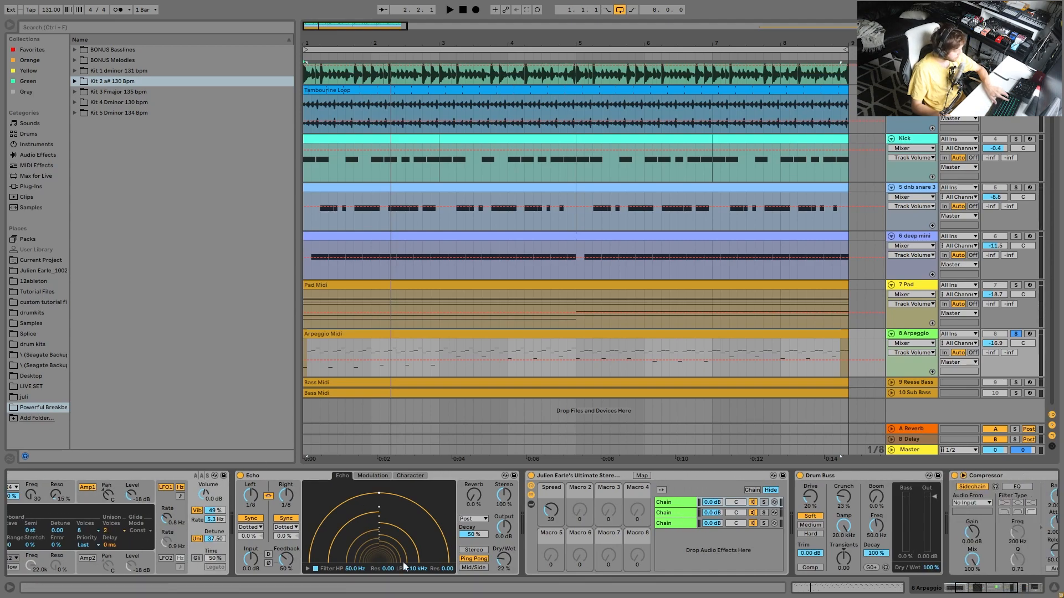
# Delete the Compressor from the Arpeggio track's device chain
pyautogui.hscroll(2, 597, 505)
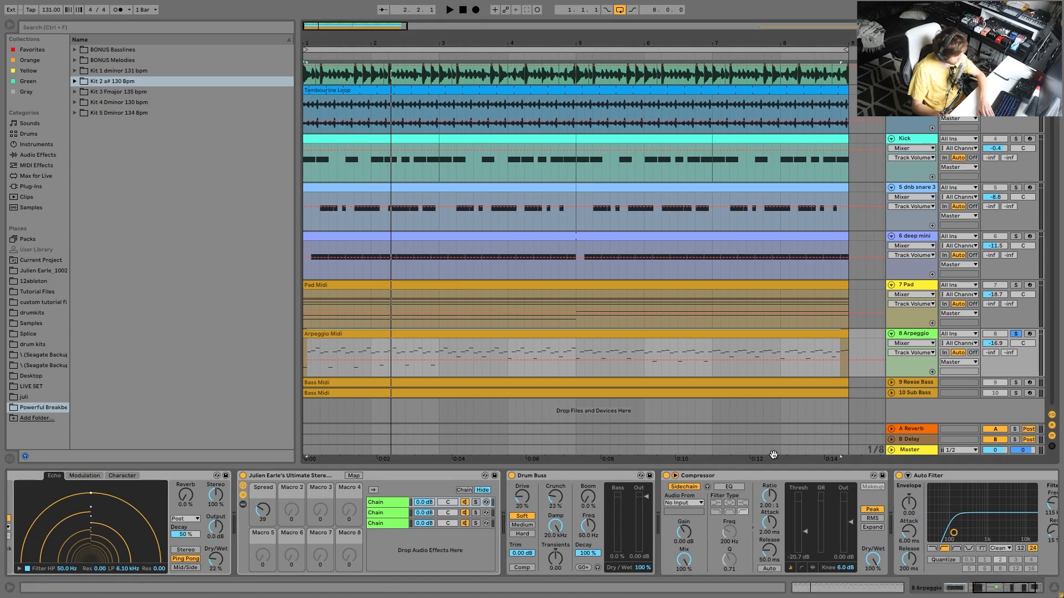
pyautogui.click(839, 477)
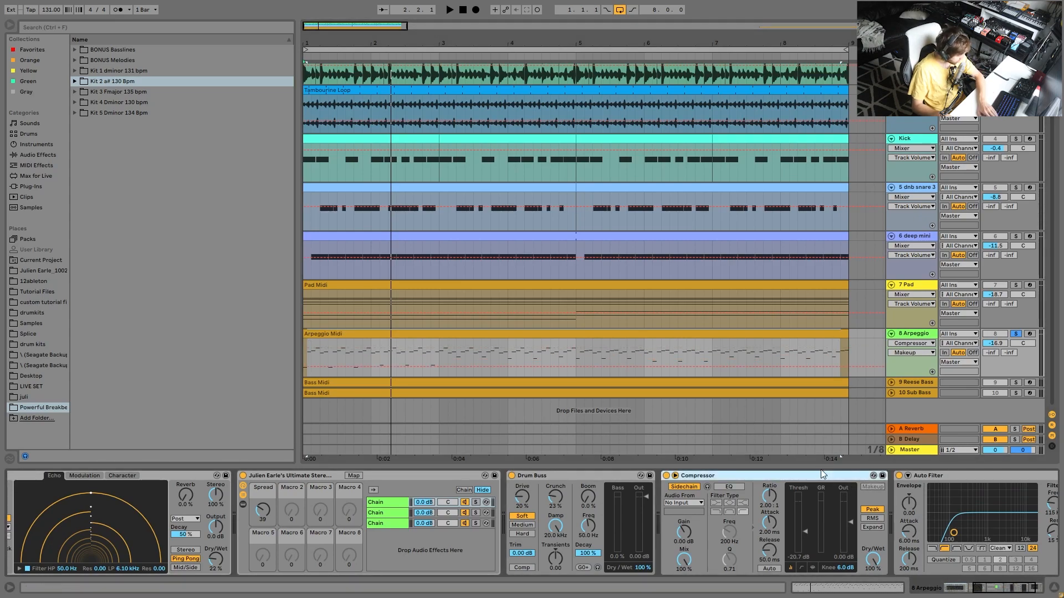
pyautogui.press('Delete')
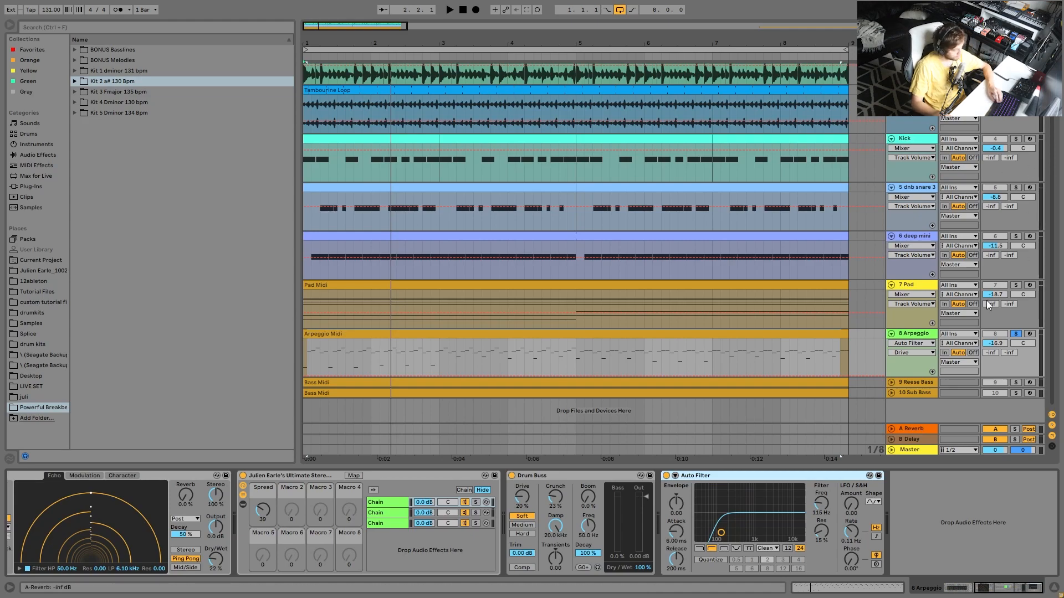
# Solo the Reese Bass and Sub Bass tracks, play them together, and expand both tracks in the arrangement
pyautogui.click(1013, 383)
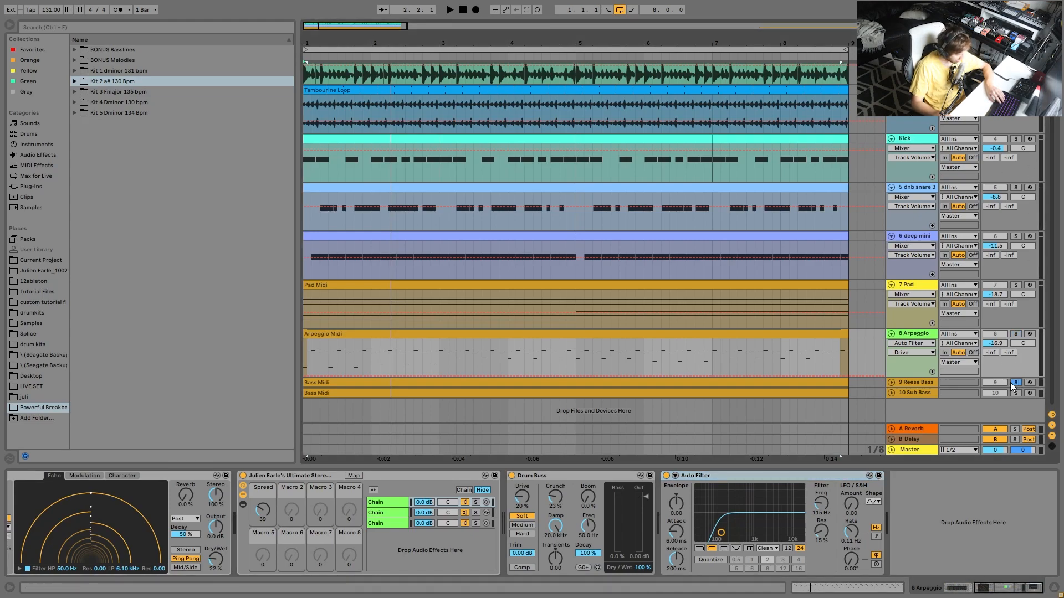
pyautogui.press('space')
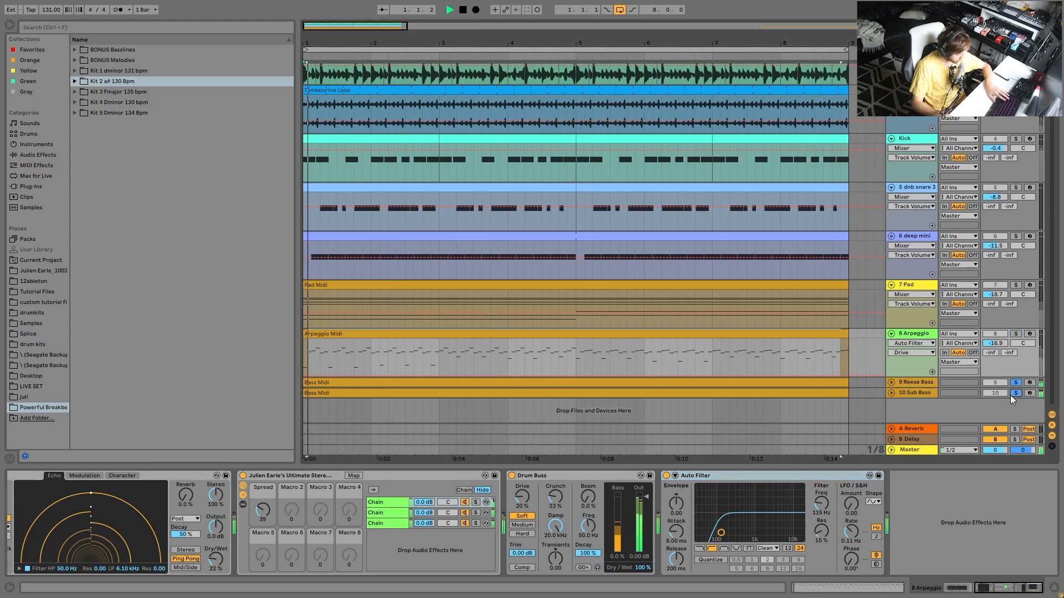
pyautogui.click(895, 393)
pyautogui.click(892, 393)
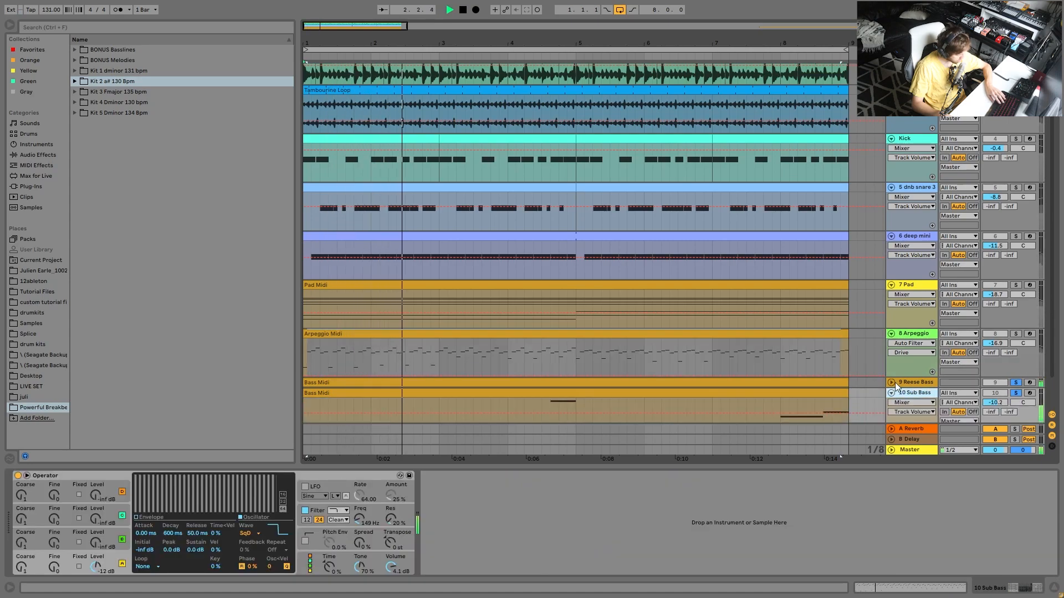
pyautogui.click(891, 382)
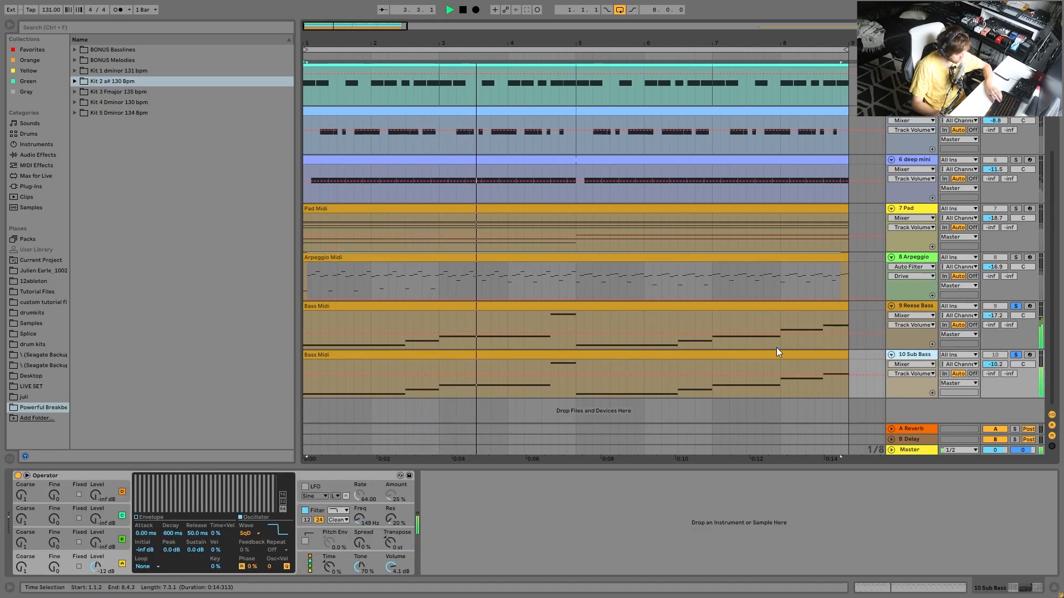
pyautogui.press('space')
# Open the Sub Bass track's Bass Midi clip, unsolo Reese Bass, and examine the notes in bars 1 to 4
pyautogui.doubleClick(809, 354)
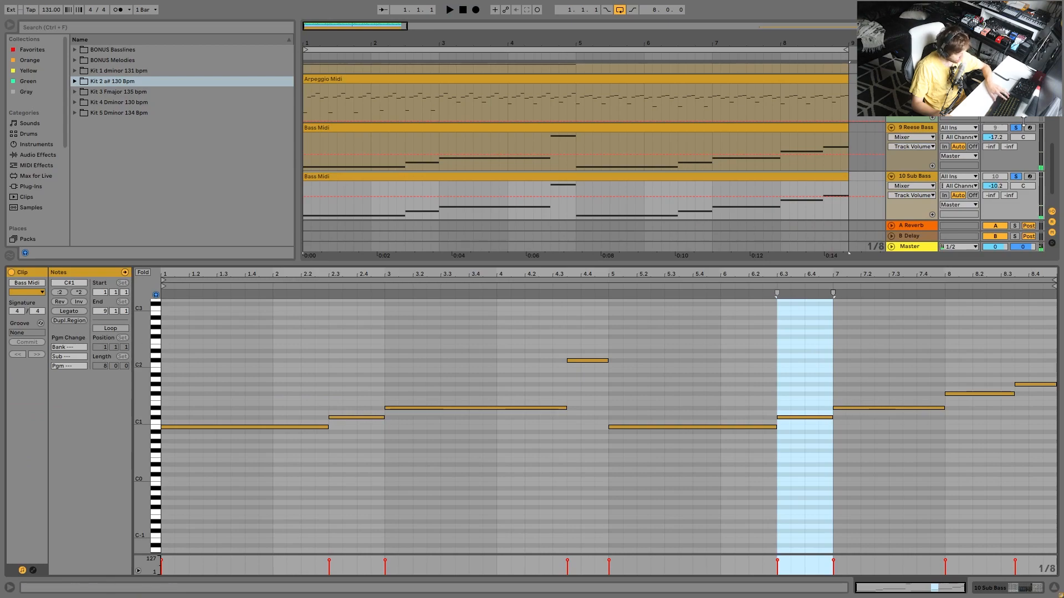
pyautogui.click(1020, 128)
pyautogui.moveTo(215, 395); pyautogui.dragTo(221, 446)
pyautogui.moveTo(363, 361); pyautogui.dragTo(370, 421)
pyautogui.moveTo(411, 340); pyautogui.dragTo(427, 467)
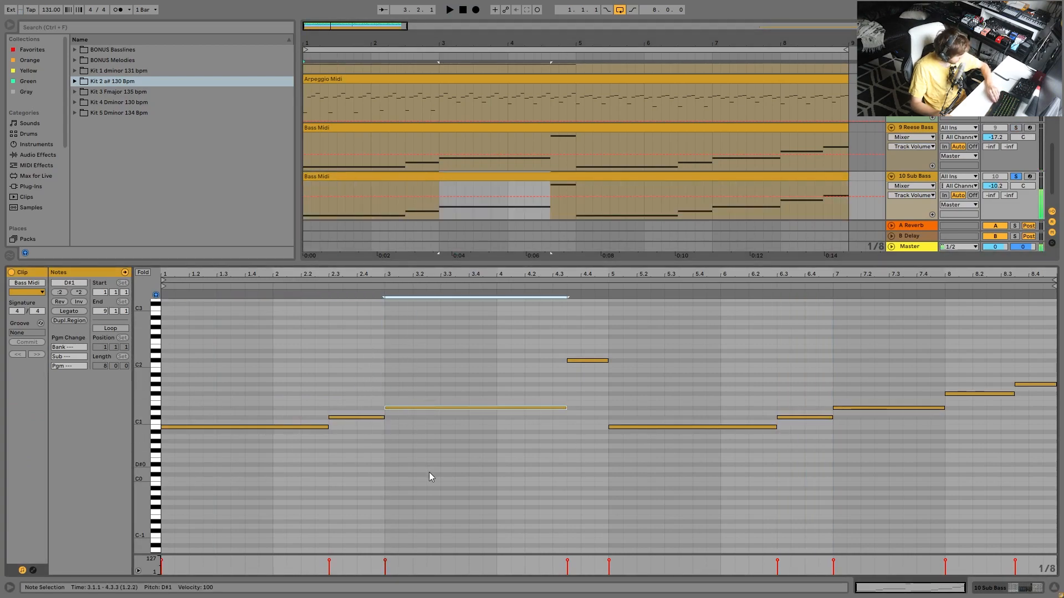
pyautogui.moveTo(264, 380); pyautogui.dragTo(219, 565)
pyautogui.moveTo(353, 379); pyautogui.dragTo(353, 467)
pyautogui.moveTo(487, 361); pyautogui.dragTo(491, 534)
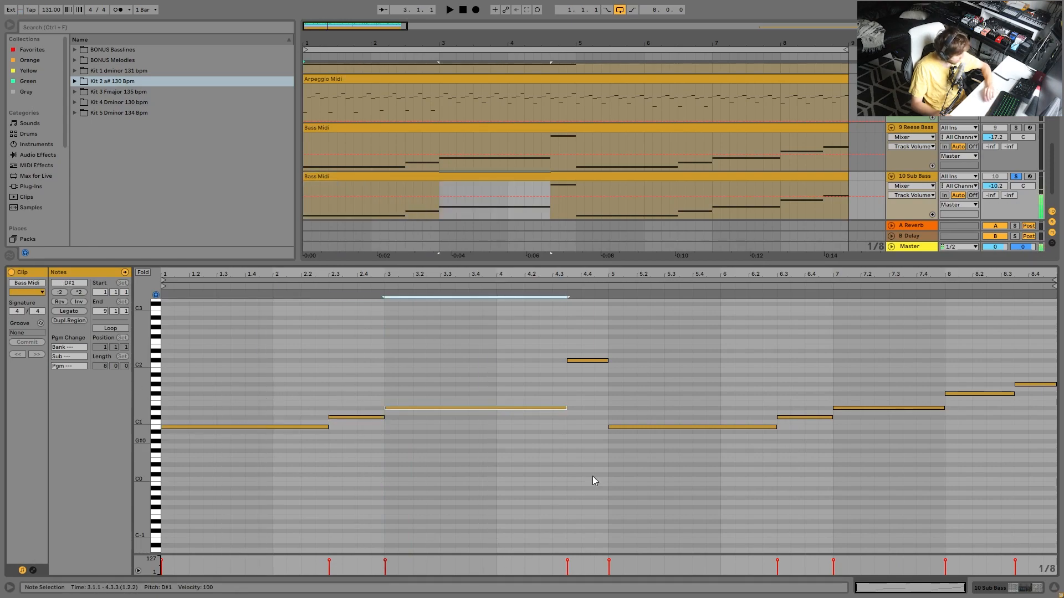
# Play the sub bass briefly and select its B0 to D#1 notes from bar 1 to bar 4
pyautogui.press('space')
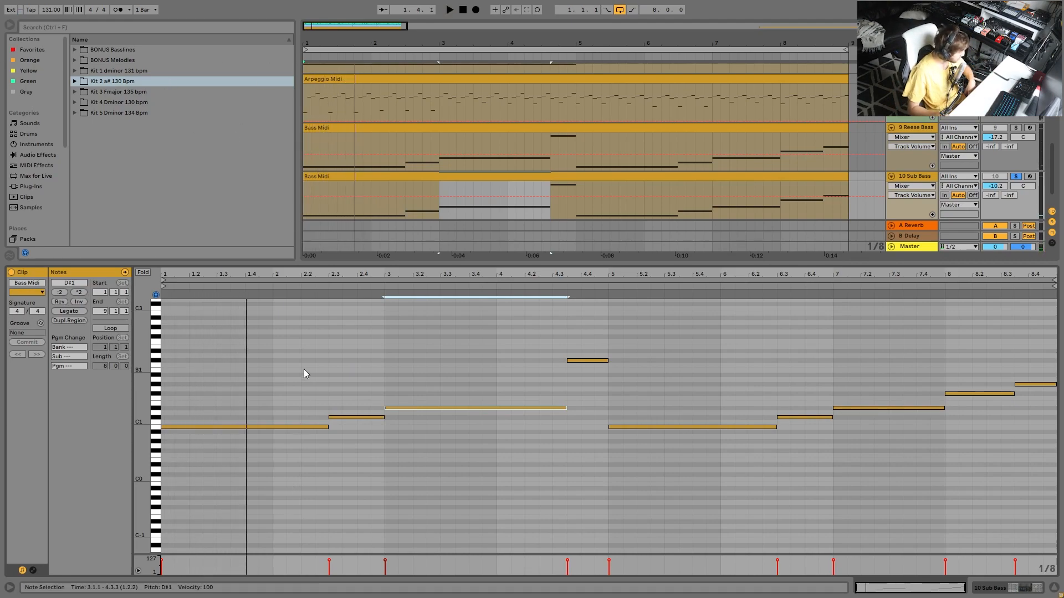
pyautogui.moveTo(304, 369); pyautogui.dragTo(306, 477)
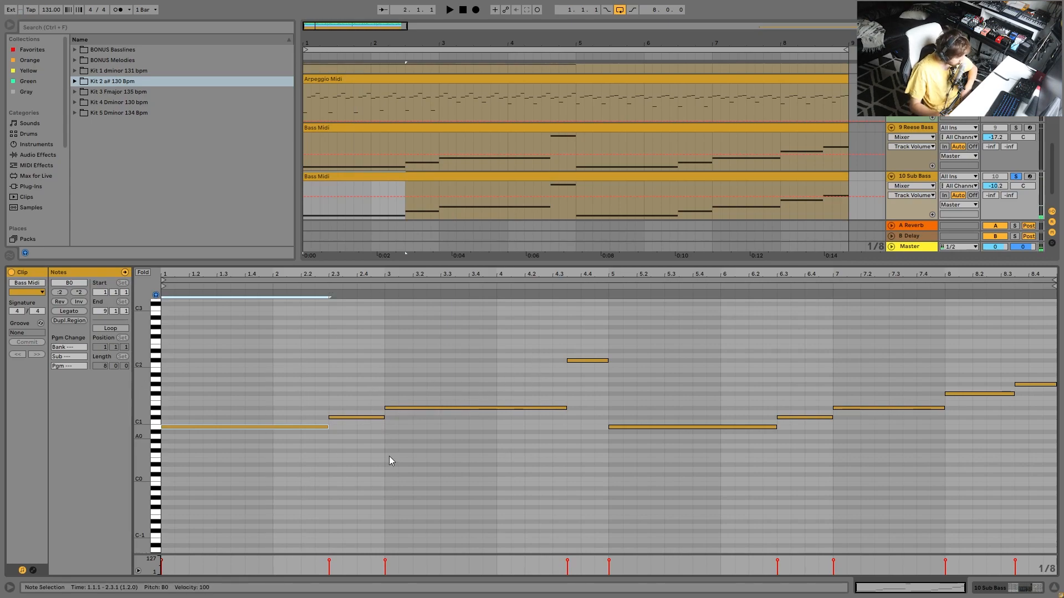
pyautogui.moveTo(416, 309); pyautogui.dragTo(493, 566)
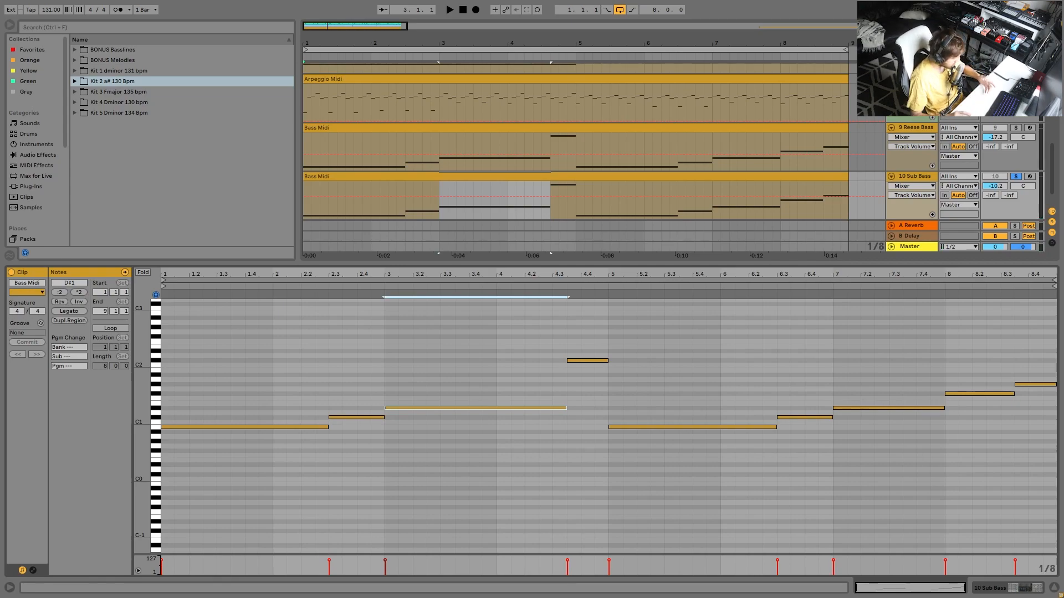
pyautogui.moveTo(225, 368); pyautogui.dragTo(570, 524)
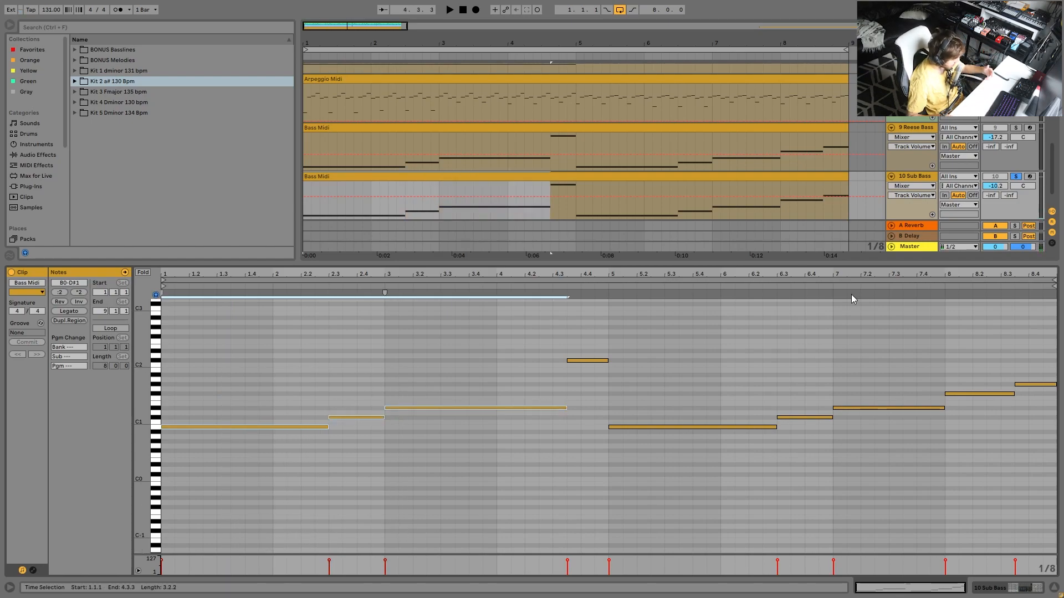
# Show the Sub Bass track's Operator filter settings, play the track, and select its whole Bass Midi clip
pyautogui.hotkey('shift', 'Tab')
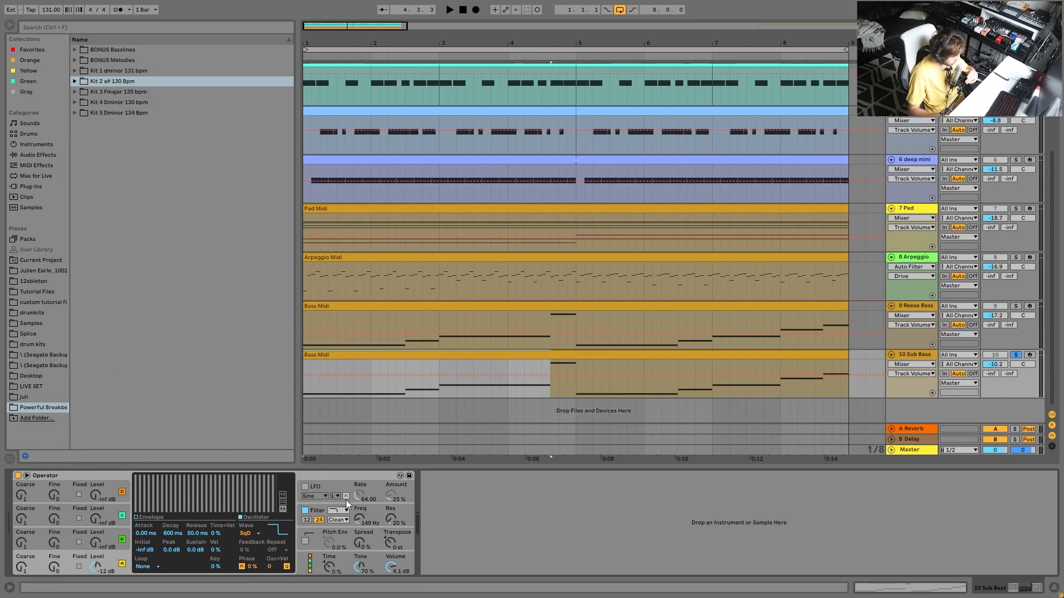
pyautogui.click(390, 515)
pyautogui.press('space')
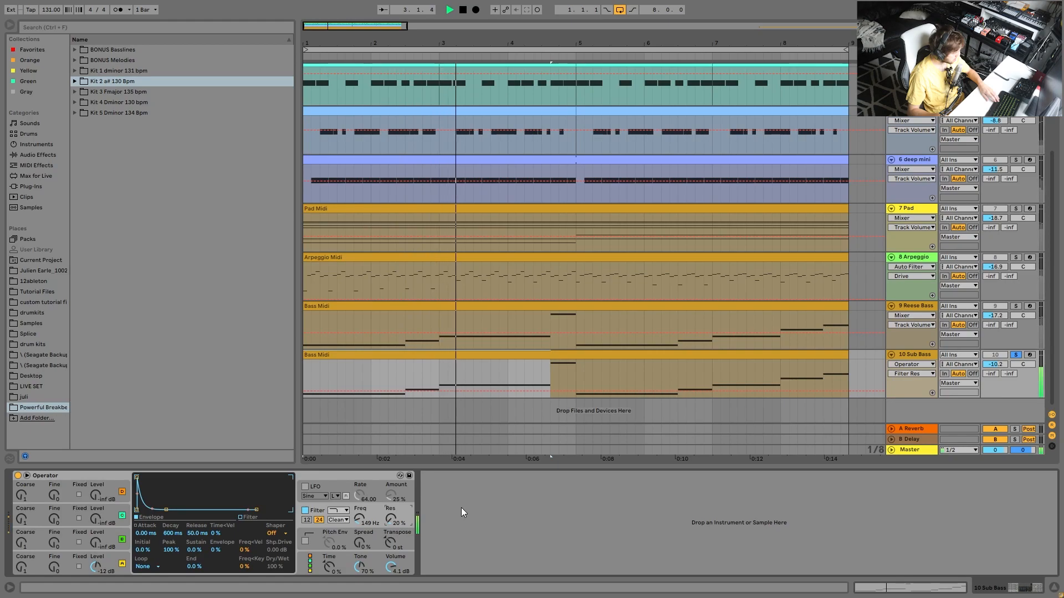
pyautogui.click(530, 375)
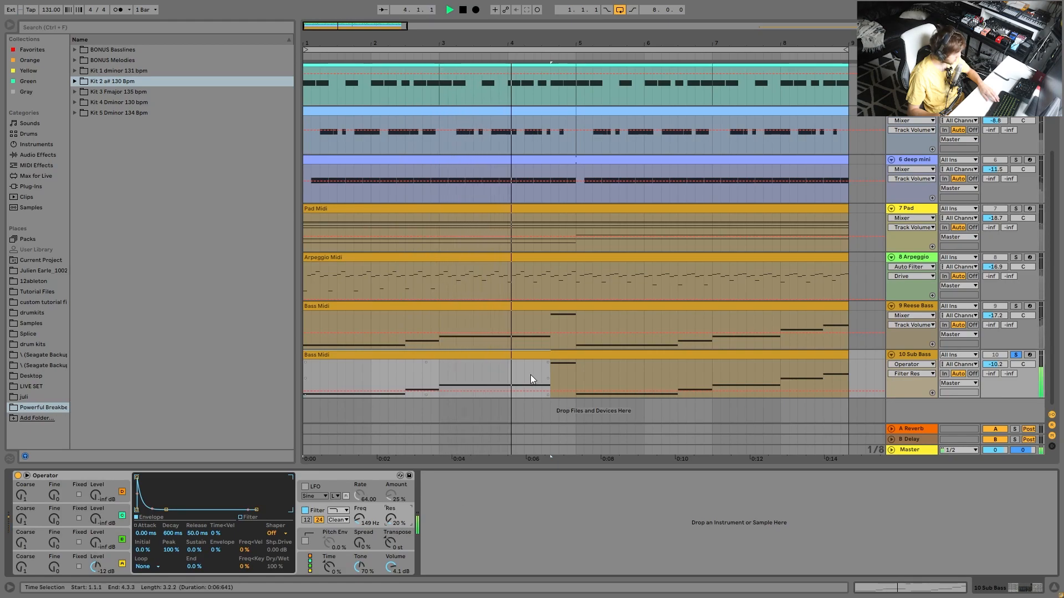
pyautogui.click(554, 355)
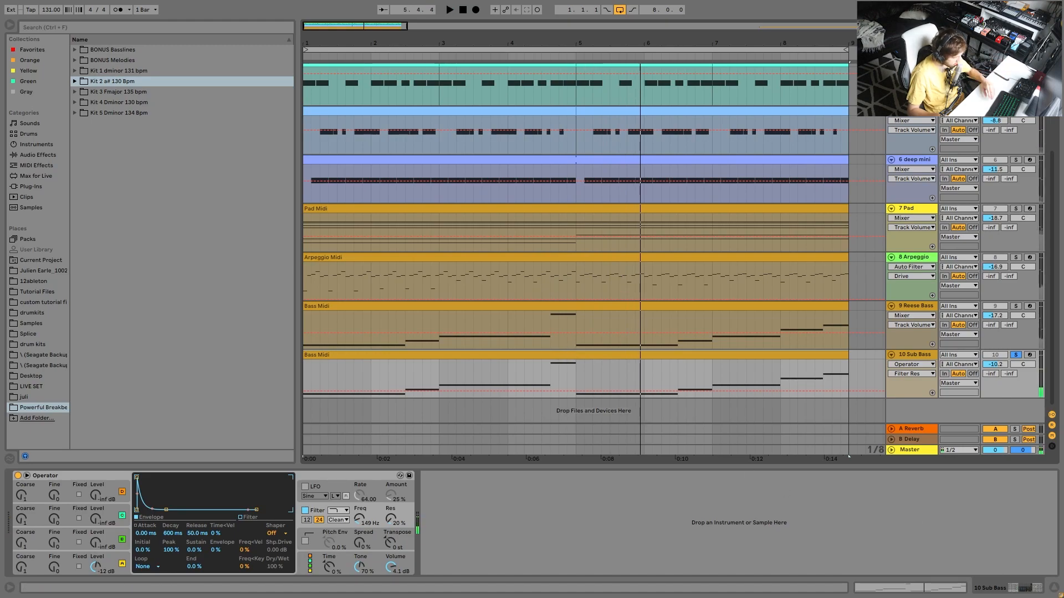
# Solo the Reese Bass track and play it with its device chain shown
pyautogui.press('space')
pyautogui.click(905, 306)
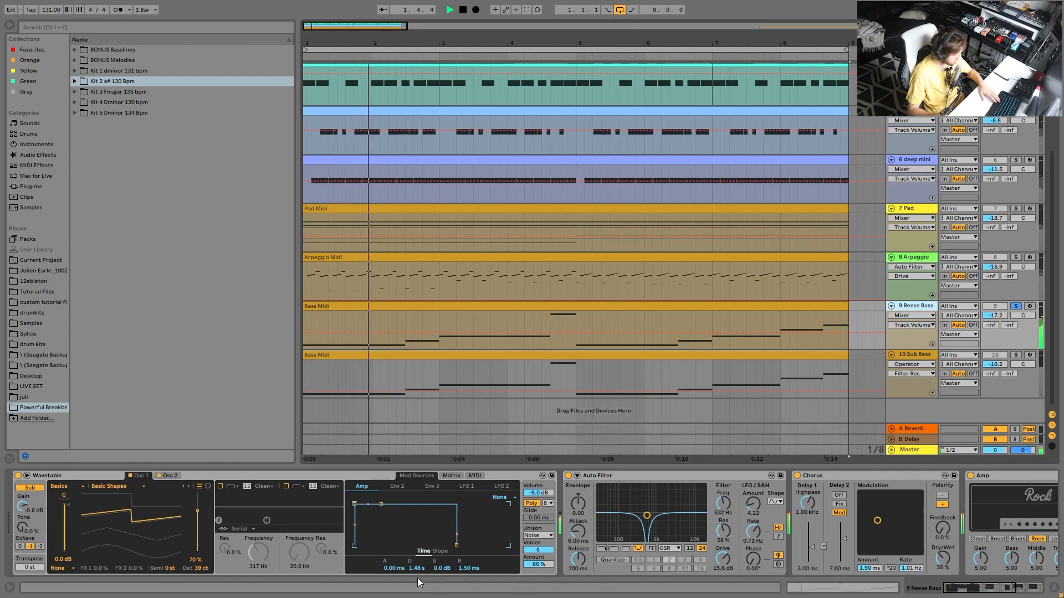
pyautogui.press('space')
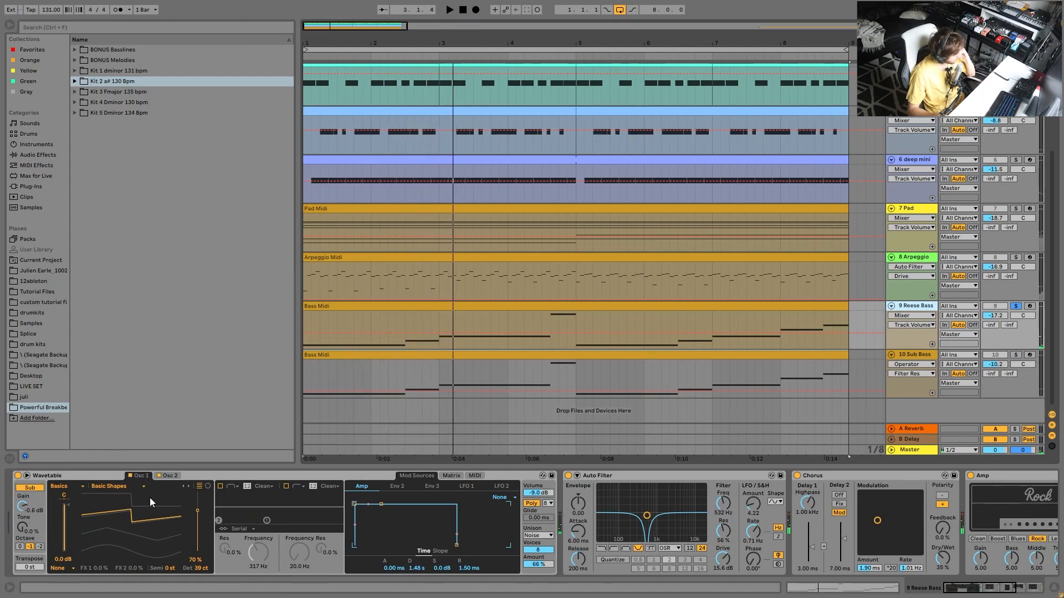
# Compare Wavetable's Osc 1 and Osc 2 on Reese Bass, switching Osc 2 off and on around playback, and review the effects that follow
pyautogui.click(170, 475)
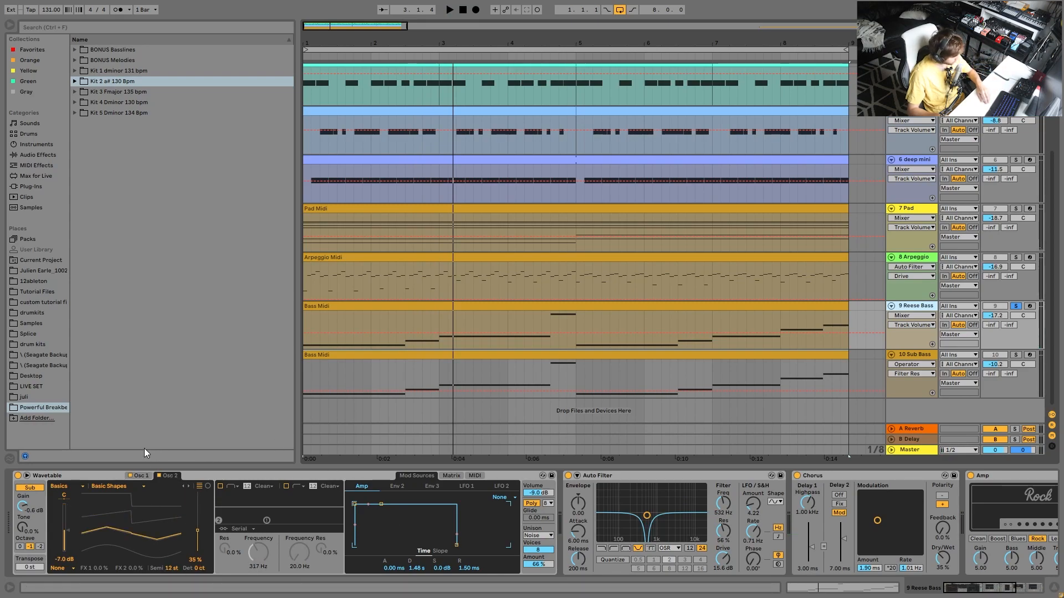
pyautogui.click(140, 476)
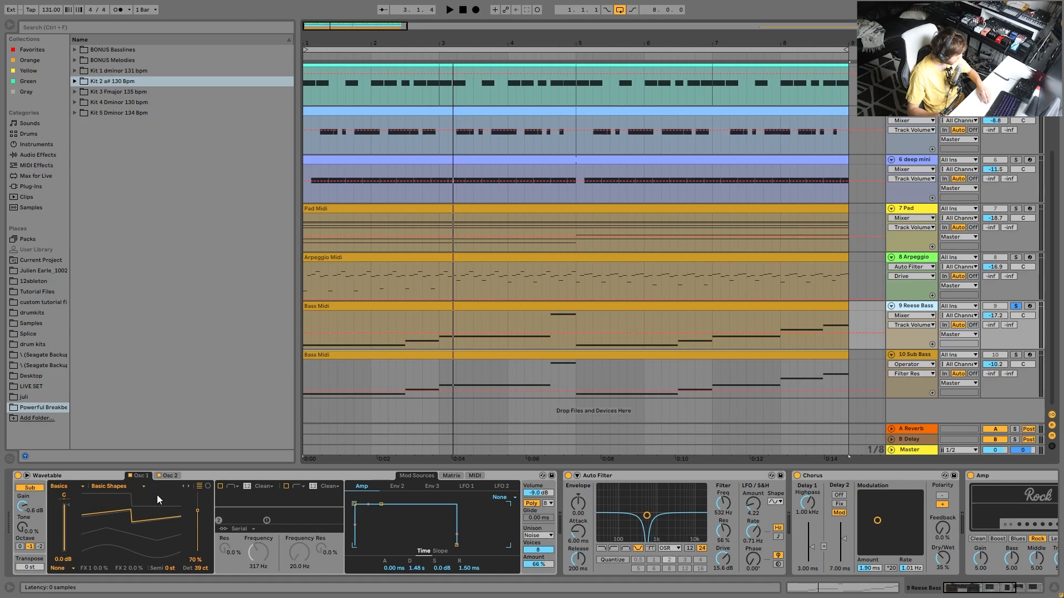
pyautogui.click(170, 476)
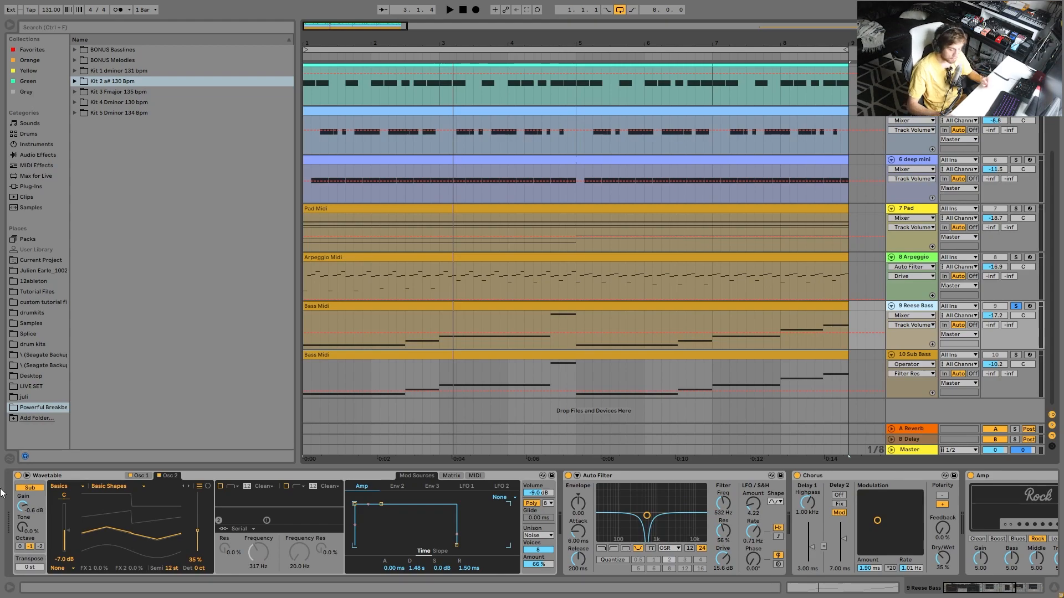
pyautogui.click(159, 475)
pyautogui.press('space')
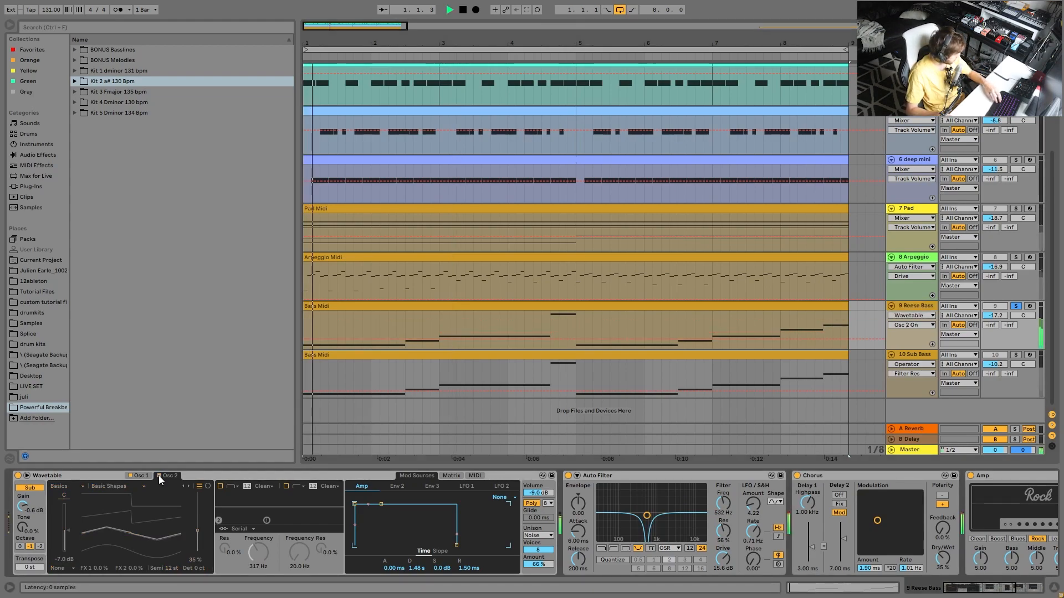
pyautogui.click(158, 476)
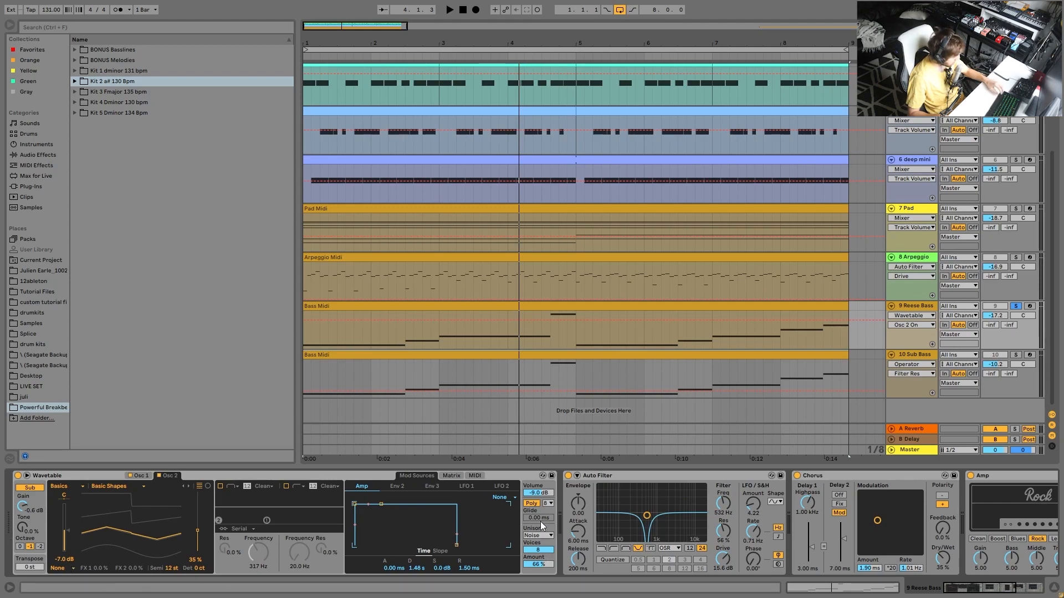
pyautogui.hscroll(5, 465, 536)
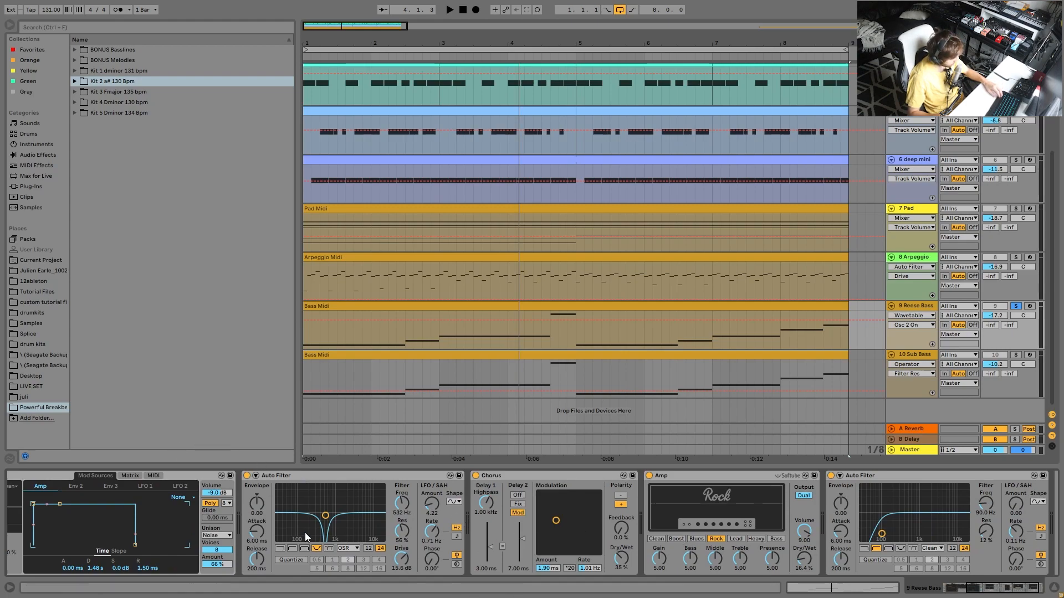
pyautogui.hscroll(1, 534, 542)
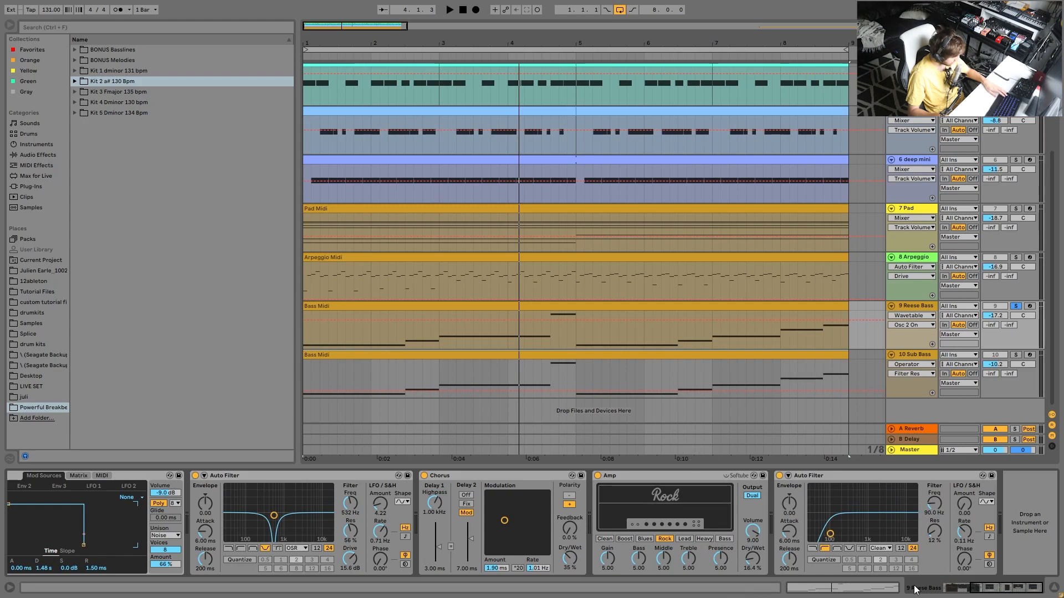
# Solo the Sub Bass together with the Reese Bass, make the Reese Bass track slightly taller, and play both basses
pyautogui.click(1016, 307)
pyautogui.moveTo(1019, 354); pyautogui.dragTo(1023, 366)
pyautogui.click(1016, 365)
pyautogui.press('space')
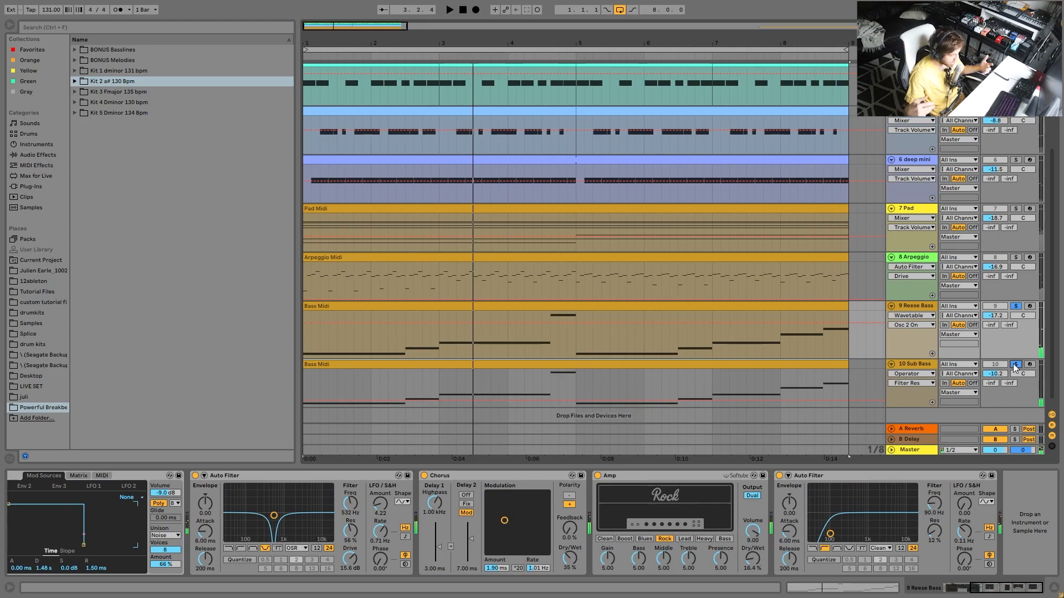
# Remove the solos from the bass tracks and play the full Kit 1 arrangement
pyautogui.click(1016, 365)
pyautogui.press('space')
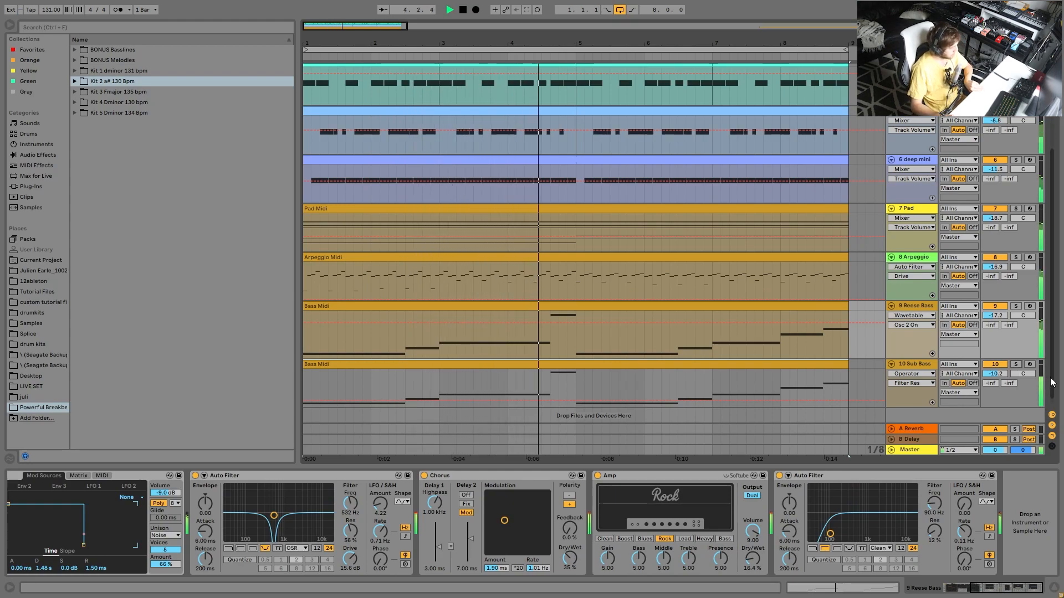
pyautogui.press('space')
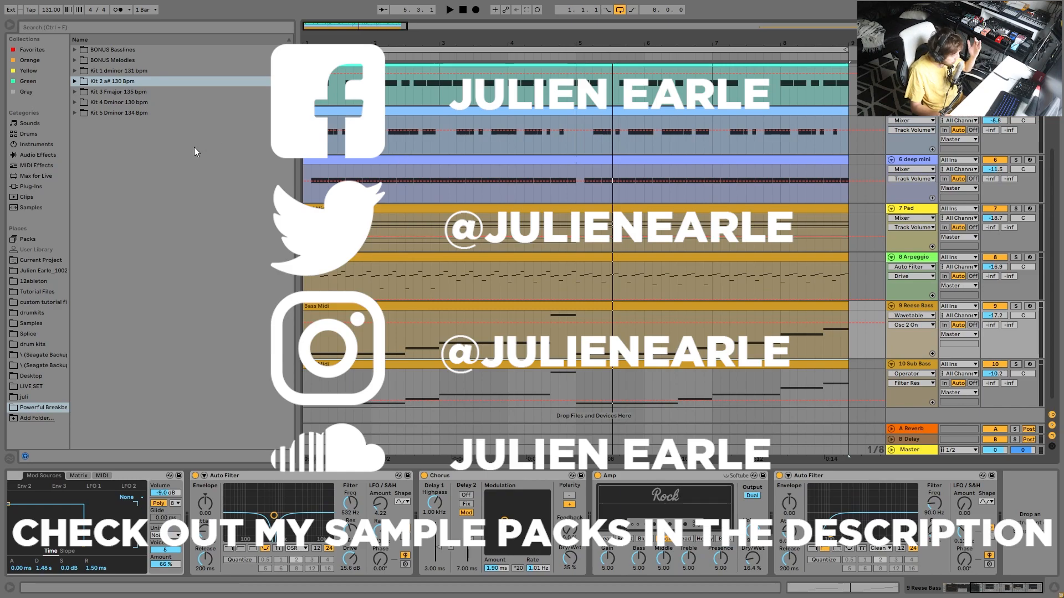
# Browse the sample pack's folders, look inside BONUS Basslines, collapse it, and return to the Kit 2 a# 130 Bpm folder
pyautogui.press('Right')
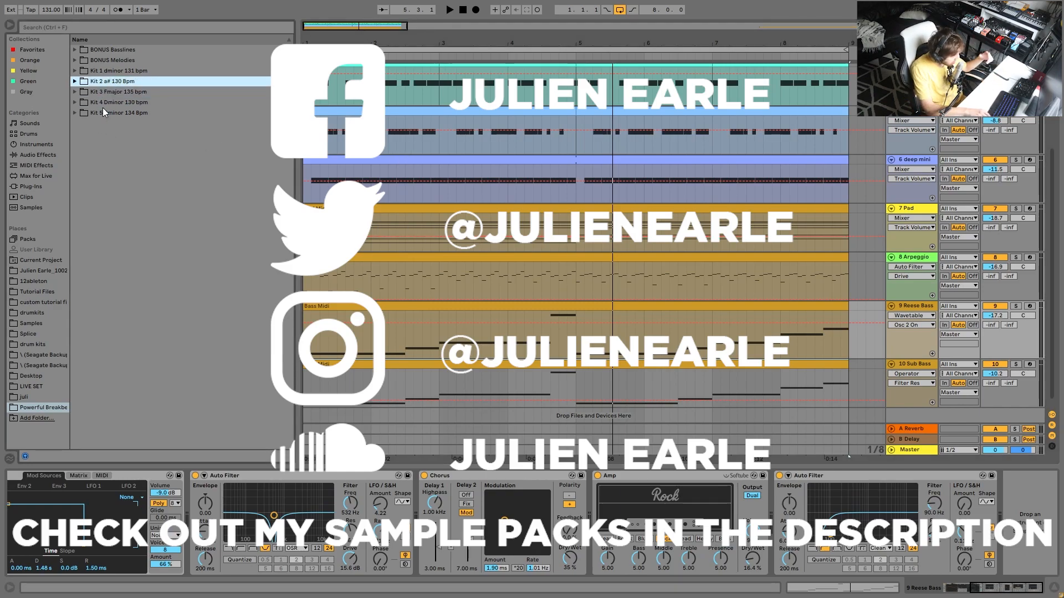
pyautogui.press('Left')
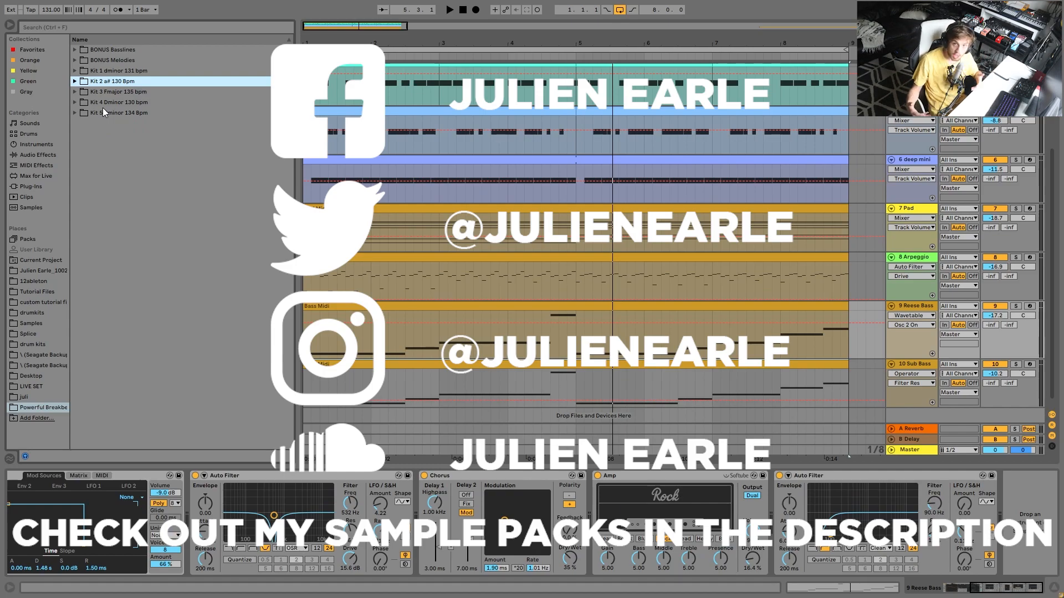
pyautogui.press('Up')
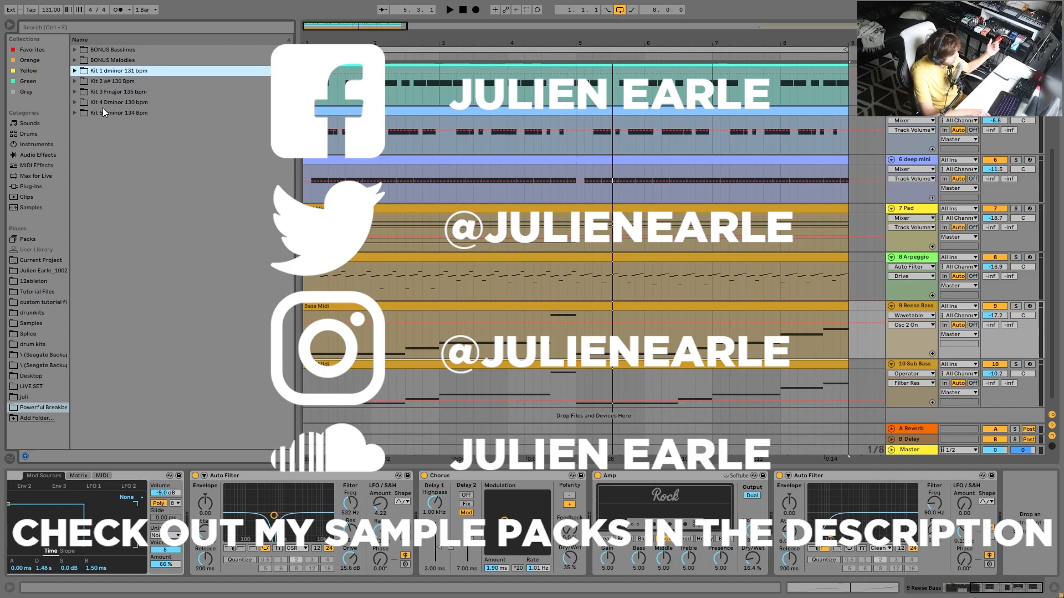
pyautogui.press('Up')
pyautogui.press('Right')
pyautogui.press('Up')
pyautogui.press('Down')
pyautogui.press('Left')
pyautogui.press('Up')
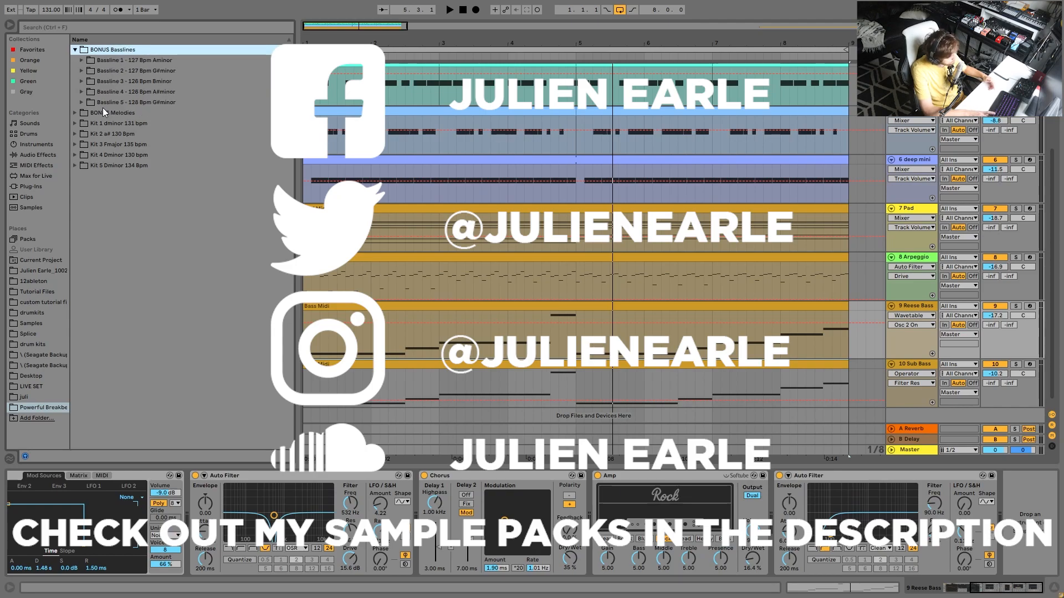
pyautogui.press('Down')
pyautogui.press('Down')
pyautogui.press('Down')
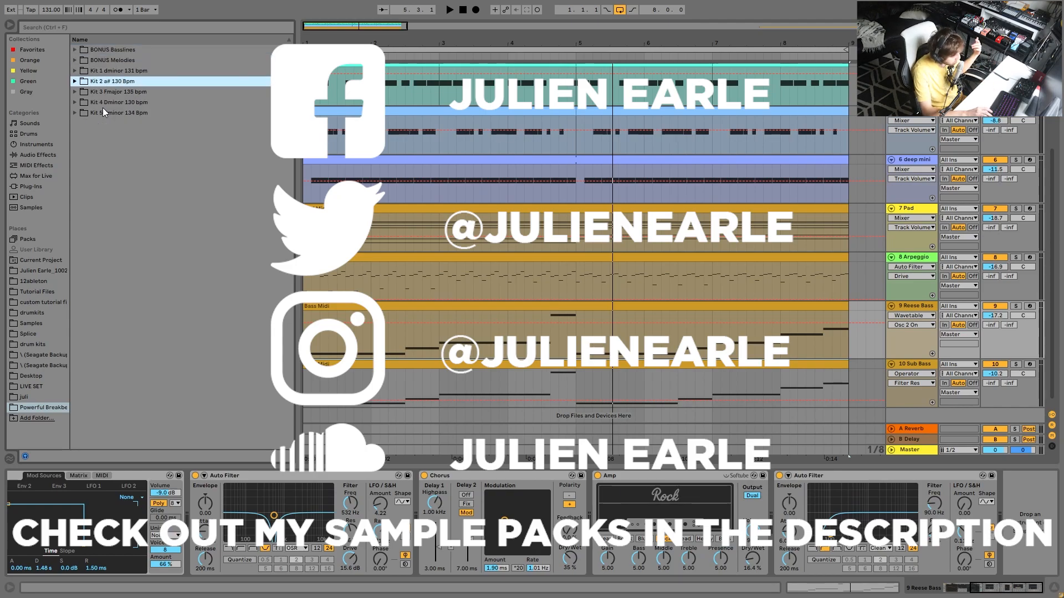